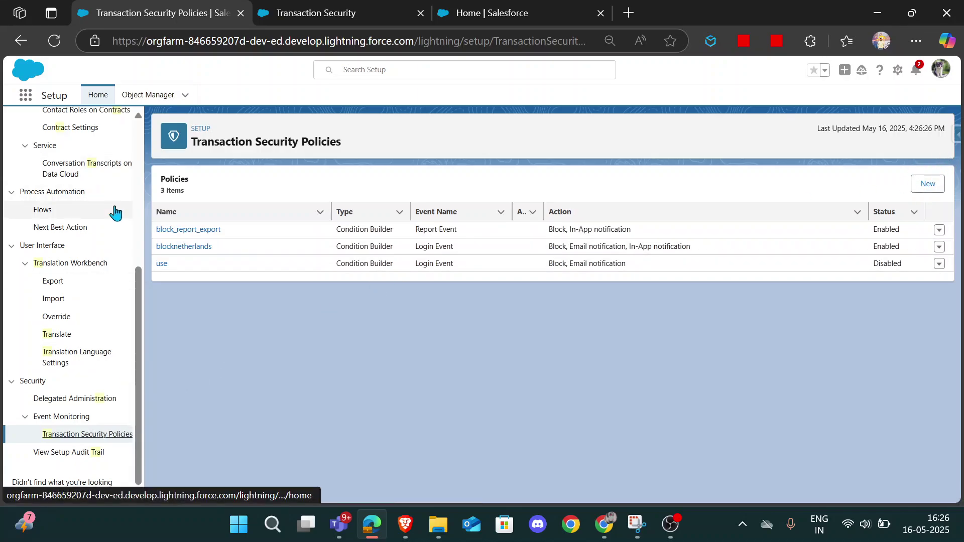
# Review the existing transaction security policies, including their types, events and actions
pyautogui.scroll(5, 114, 211)
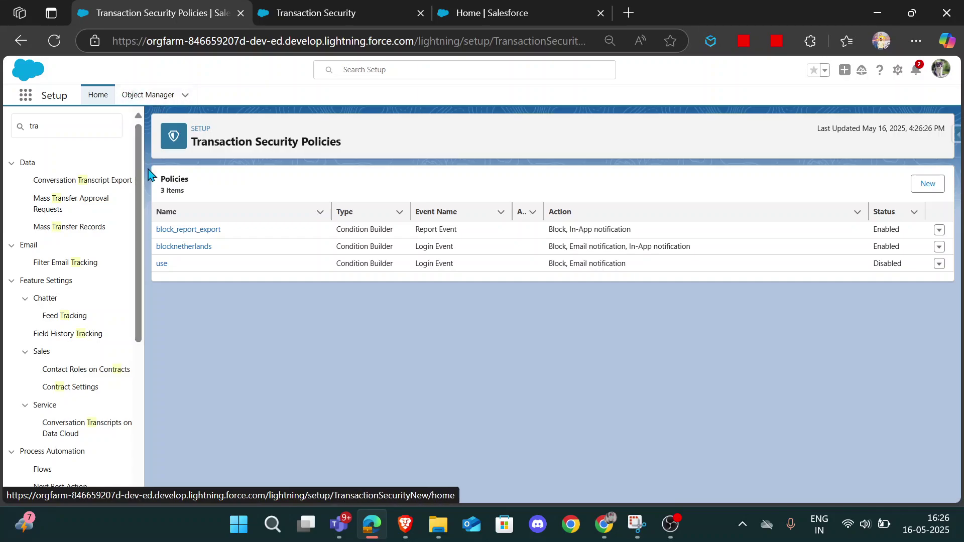
pyautogui.scroll(-5, 67, 442)
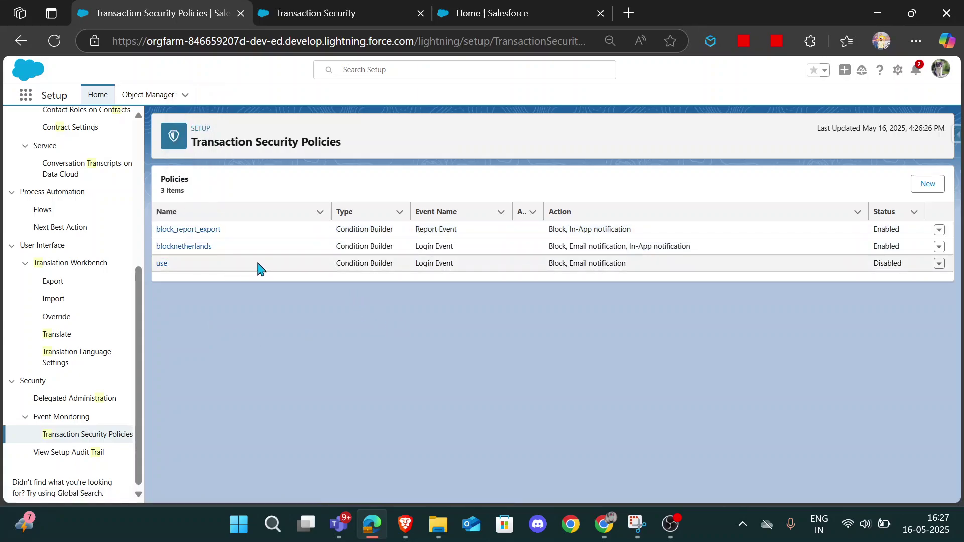
pyautogui.moveTo(258, 267); pyautogui.dragTo(630, 273)
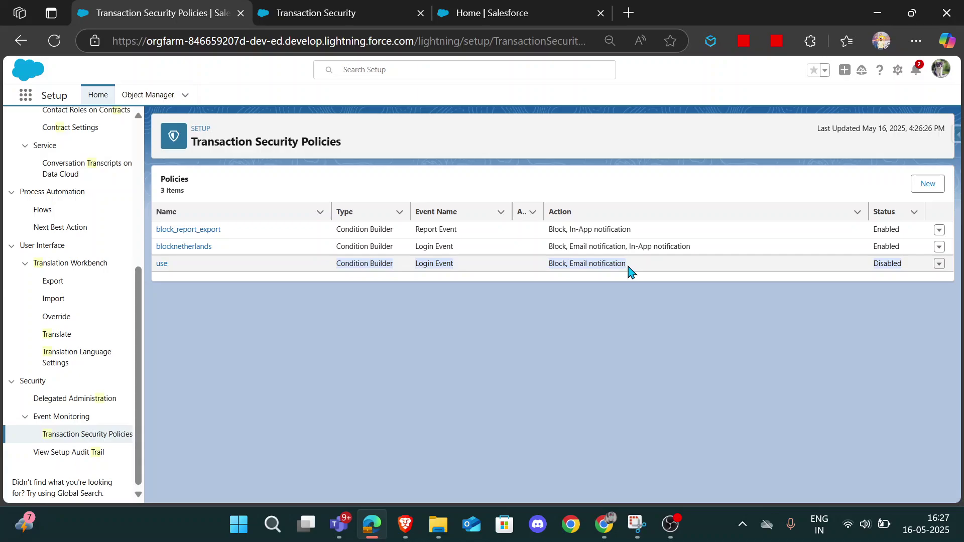
pyautogui.click(441, 352)
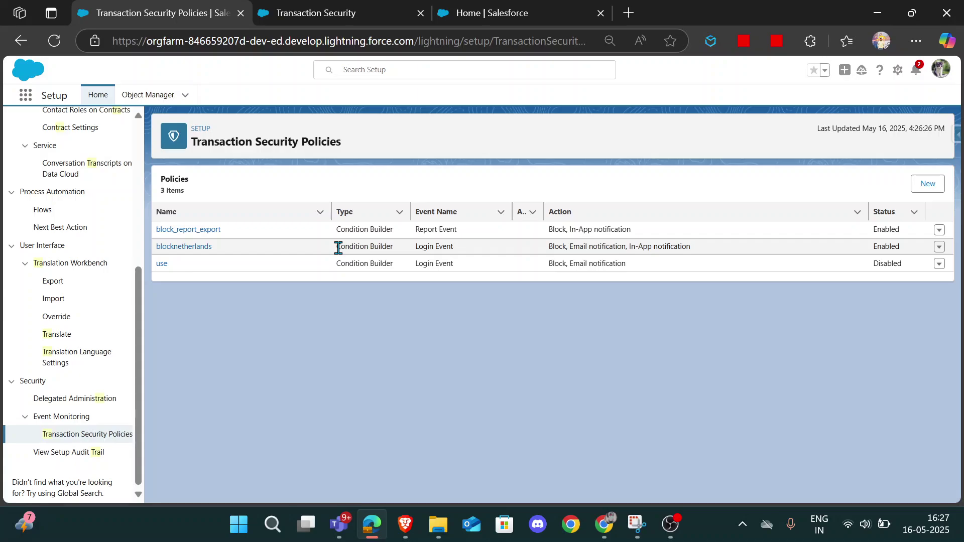
pyautogui.moveTo(339, 248); pyautogui.dragTo(701, 248)
pyautogui.click(497, 344)
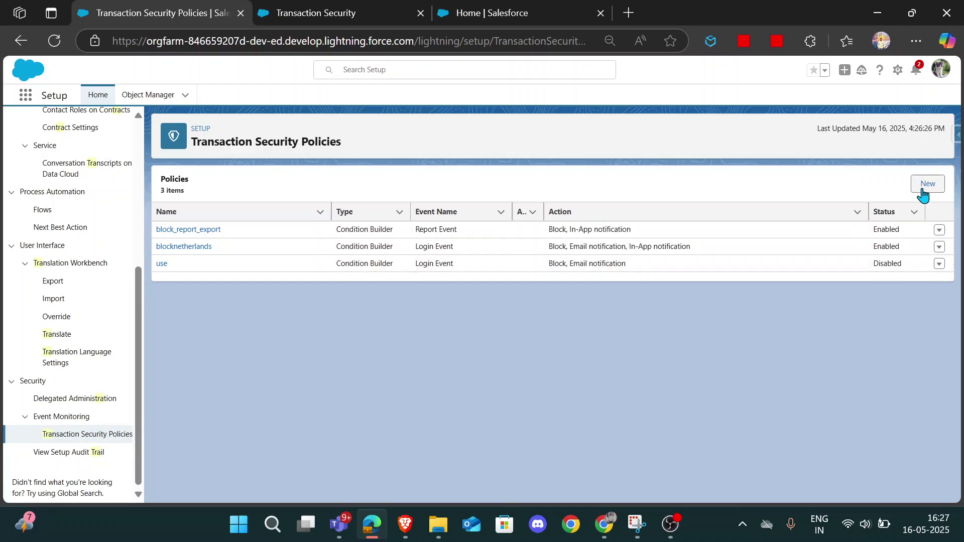
# Open the disabled policy "use" for editing and check which event it applies to
pyautogui.click(939, 265)
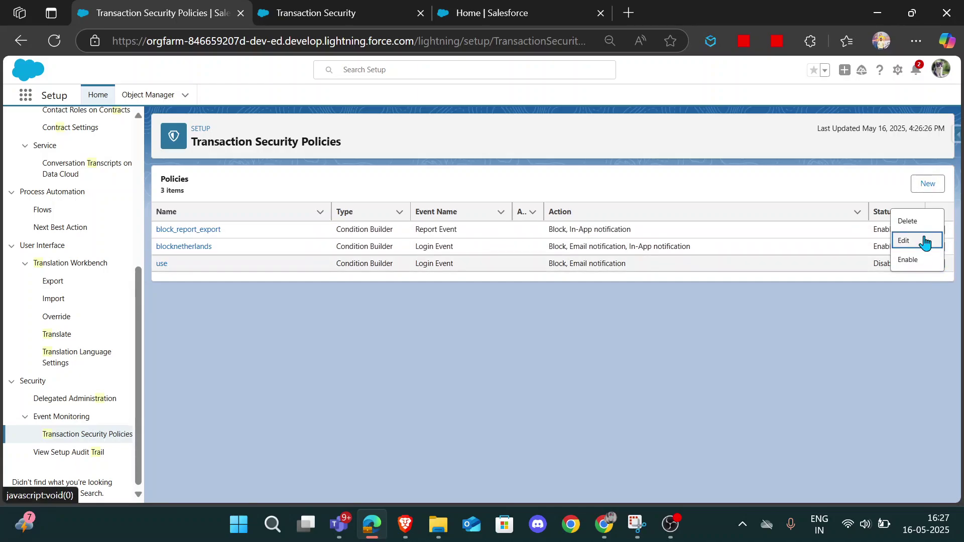
pyautogui.click(929, 240)
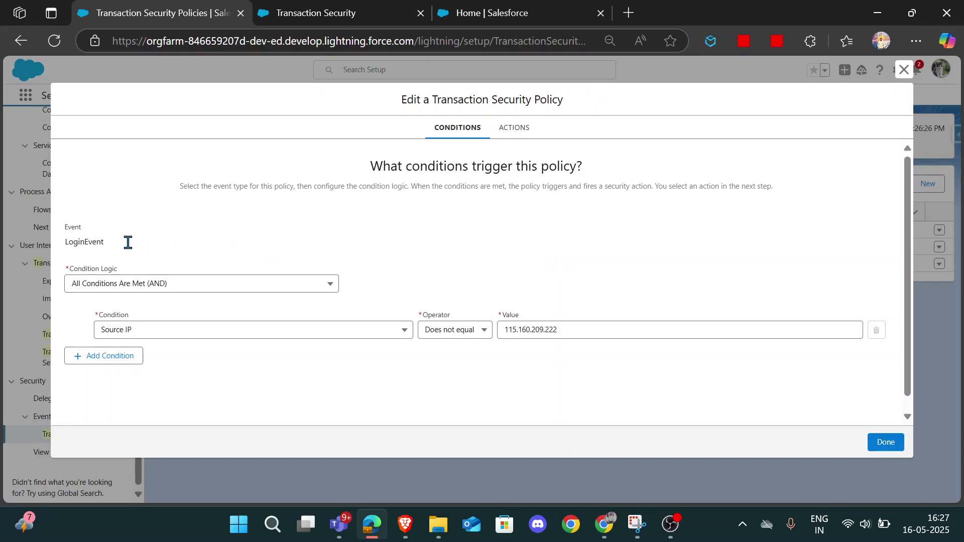
pyautogui.moveTo(117, 242); pyautogui.dragTo(65, 243)
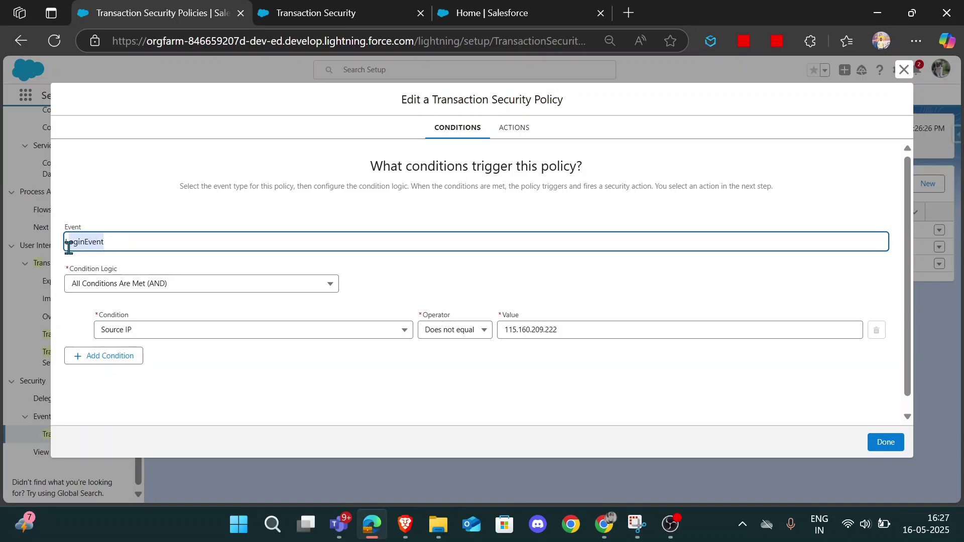
pyautogui.click(102, 263)
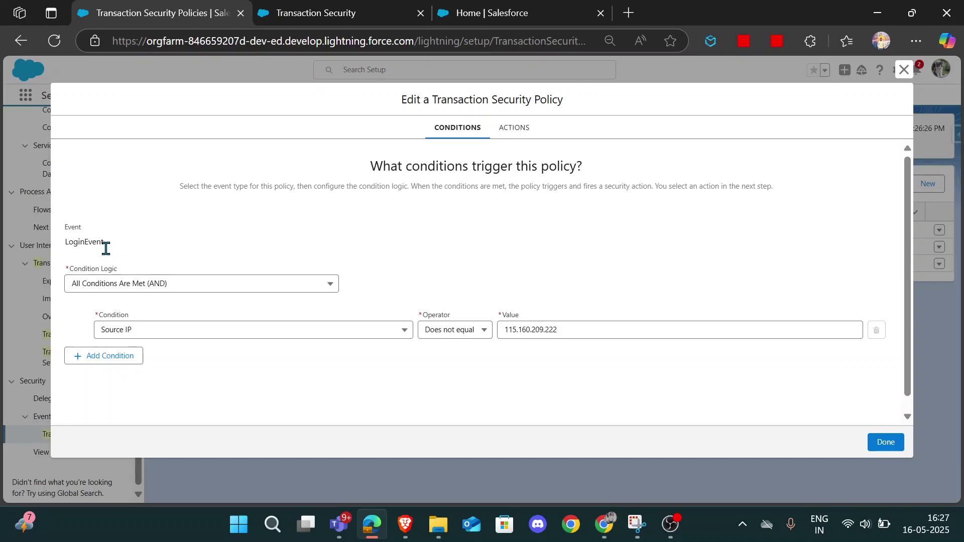
# Inspect the fields available for the policy's condition and the value set for Source IP
pyautogui.click(173, 340)
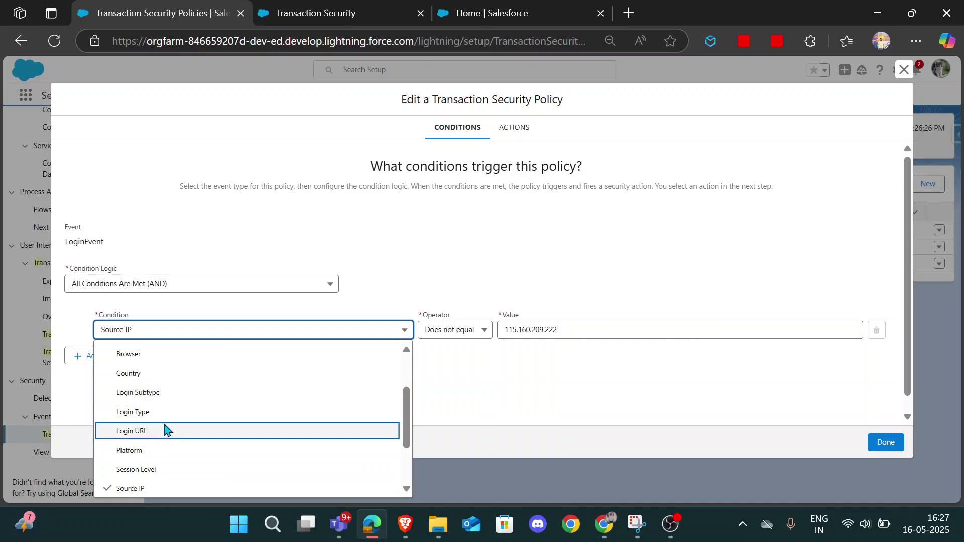
pyautogui.scroll(-2, 166, 435)
pyautogui.scroll(-1, 156, 397)
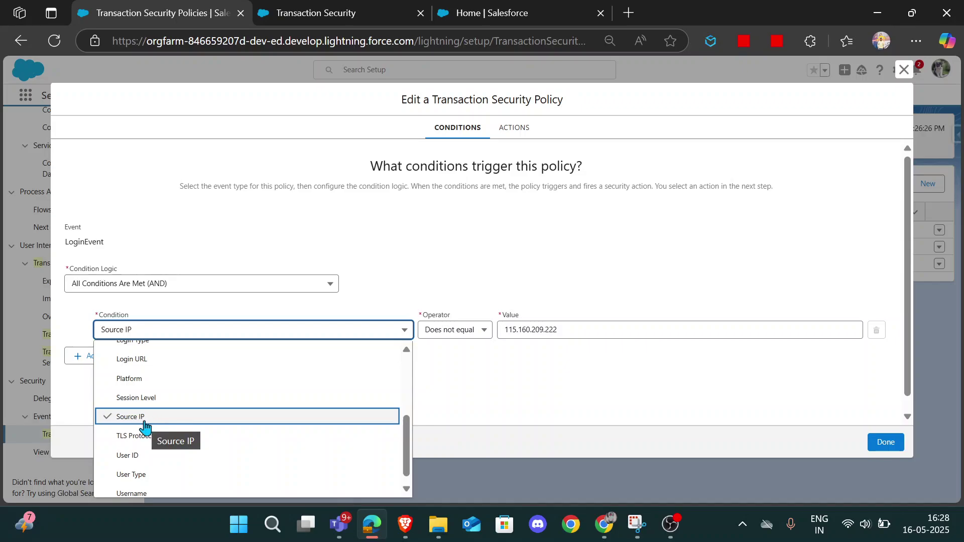
pyautogui.click(459, 399)
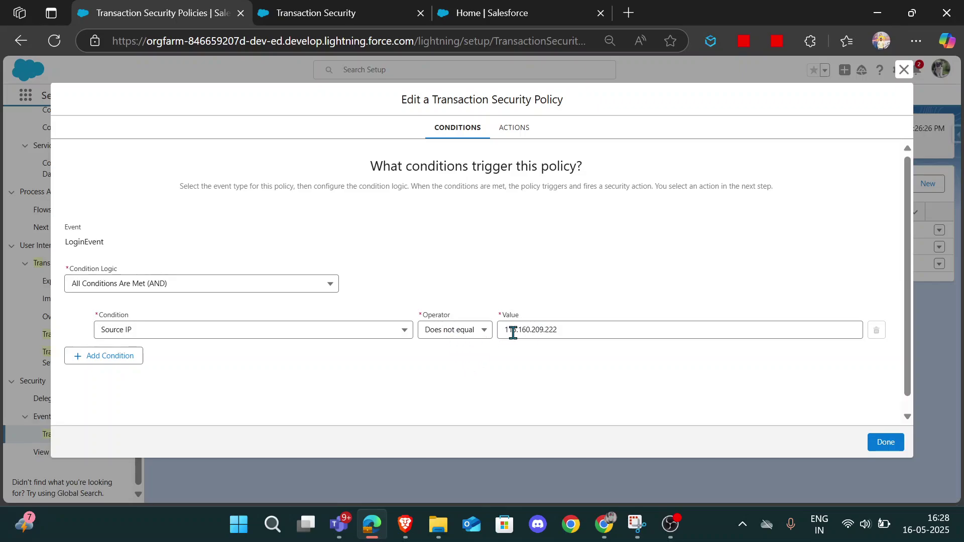
pyautogui.moveTo(574, 328); pyautogui.dragTo(507, 331)
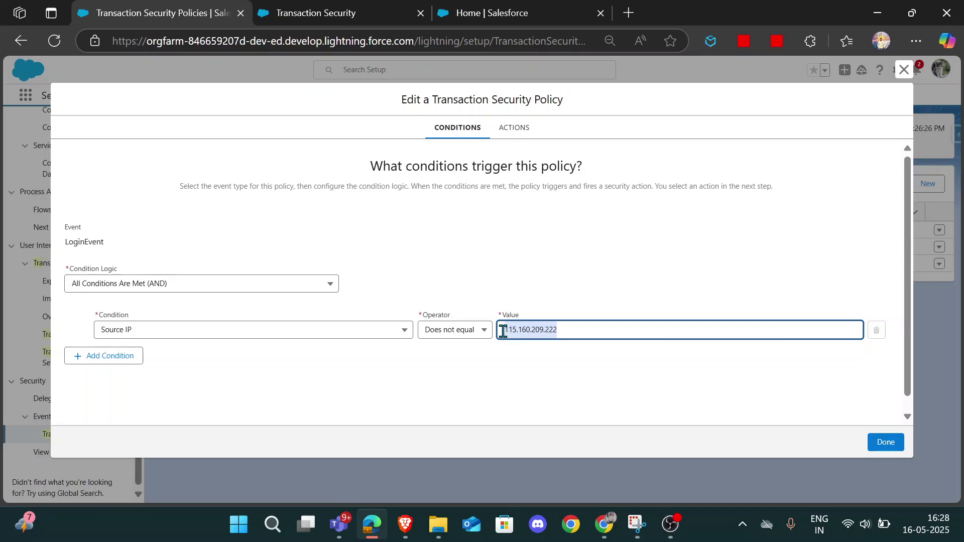
# Check the computer's network connection, and switch to Brave to search the web for "ip address cheeck"
pyautogui.click(852, 533)
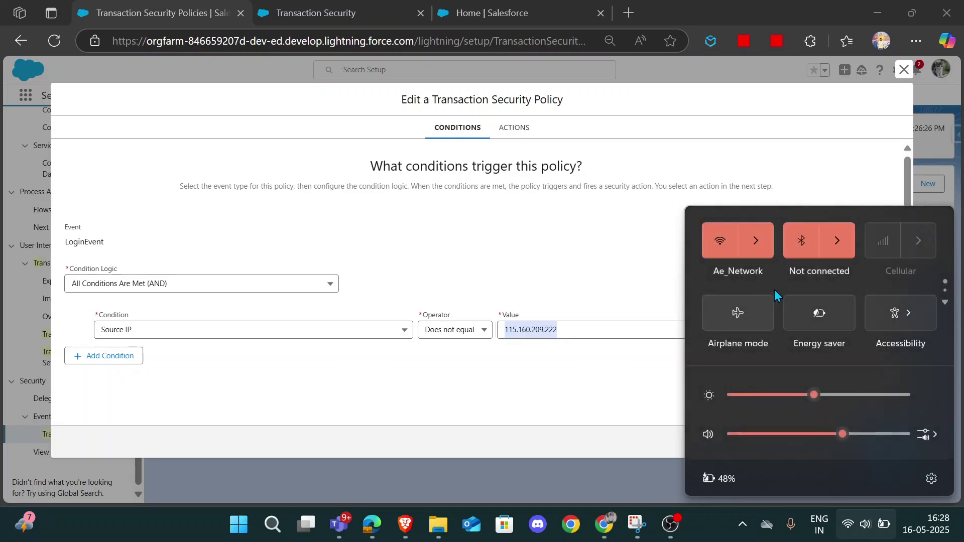
pyautogui.click(663, 284)
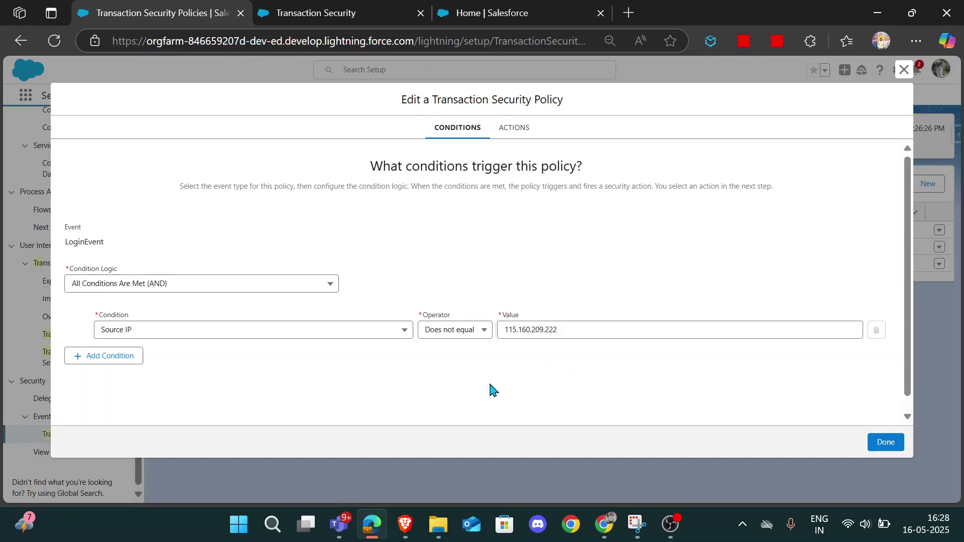
pyautogui.click(405, 524)
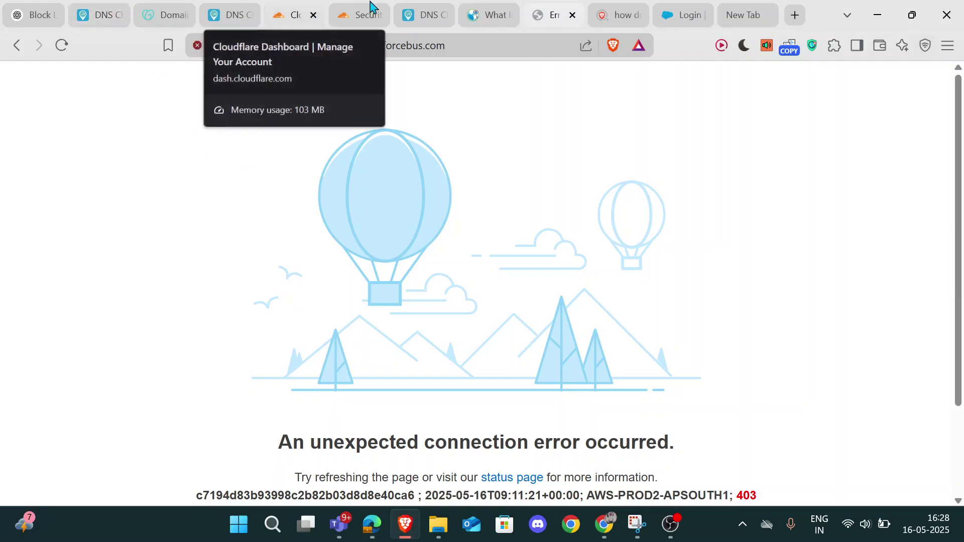
pyautogui.click(104, 7)
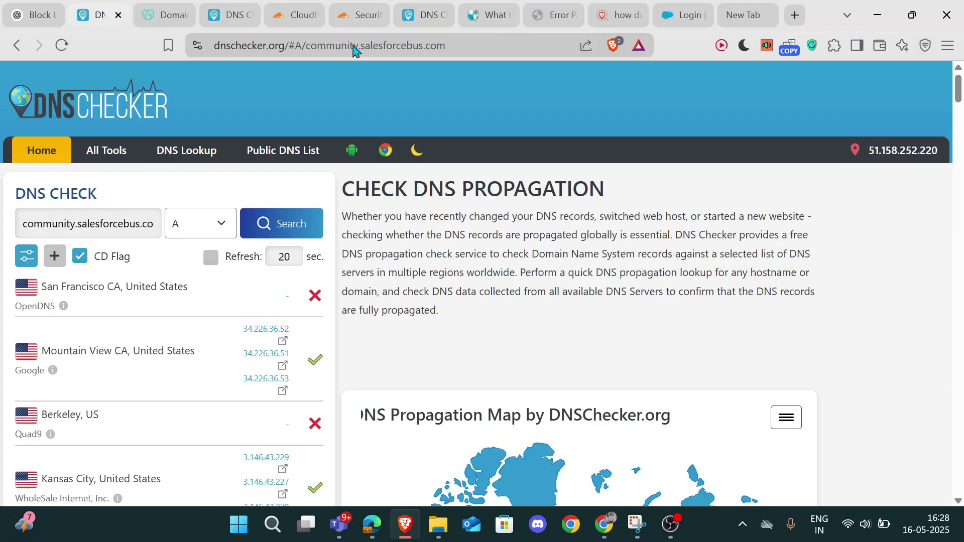
pyautogui.click(740, 11)
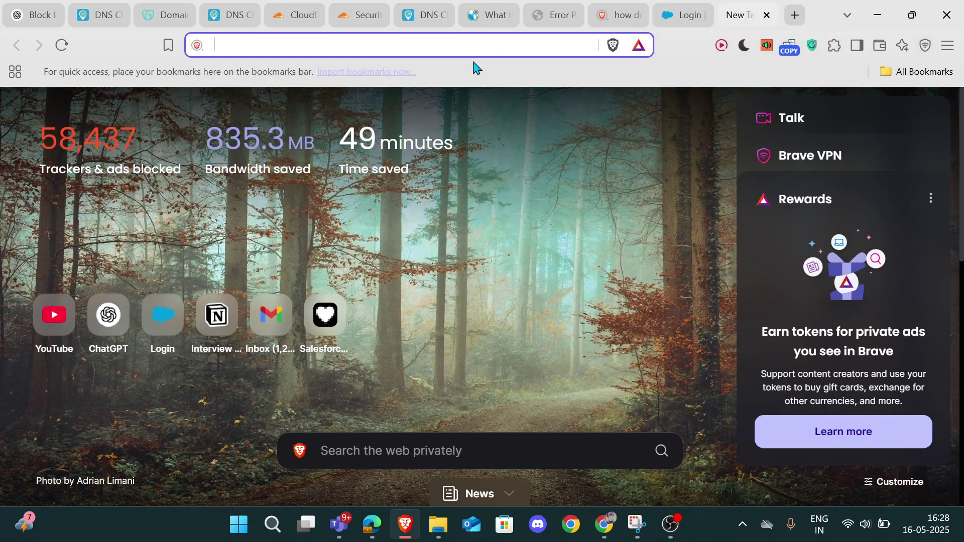
pyautogui.write('ip ')
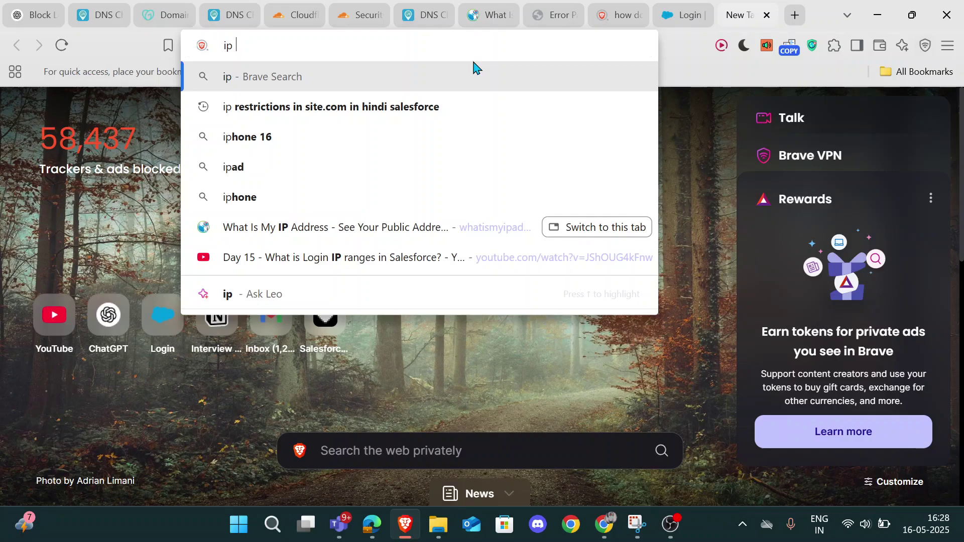
pyautogui.write('address ch')
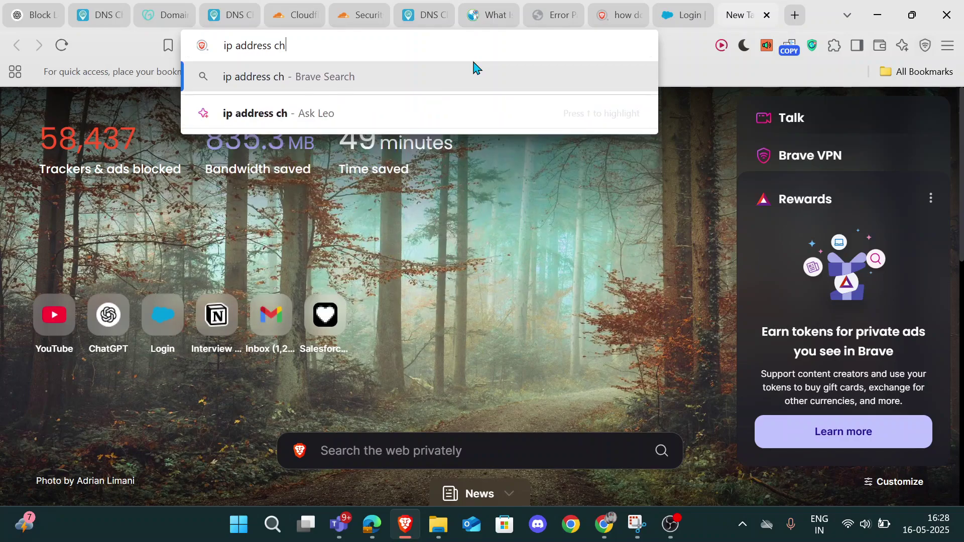
pyautogui.write('eeck')
pyautogui.press('Return')
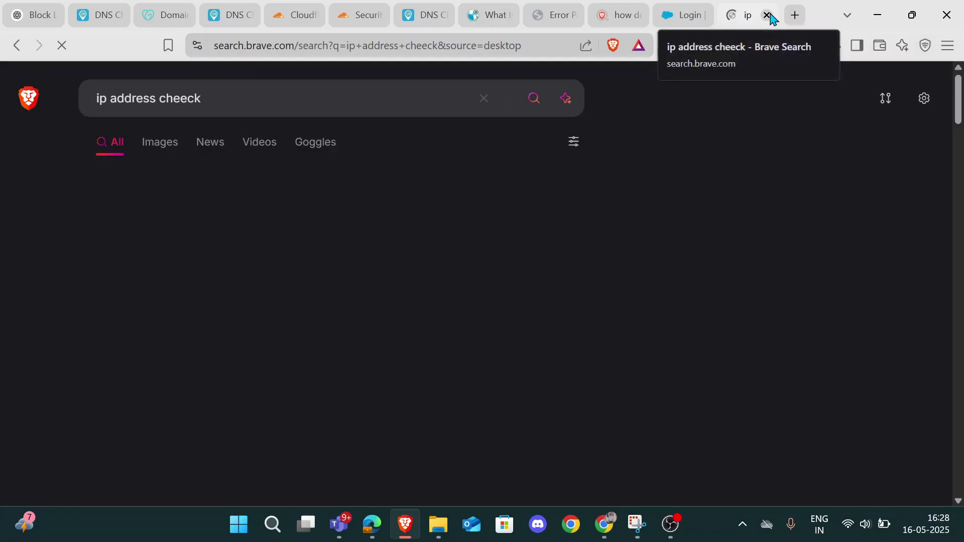
pyautogui.click(879, 14)
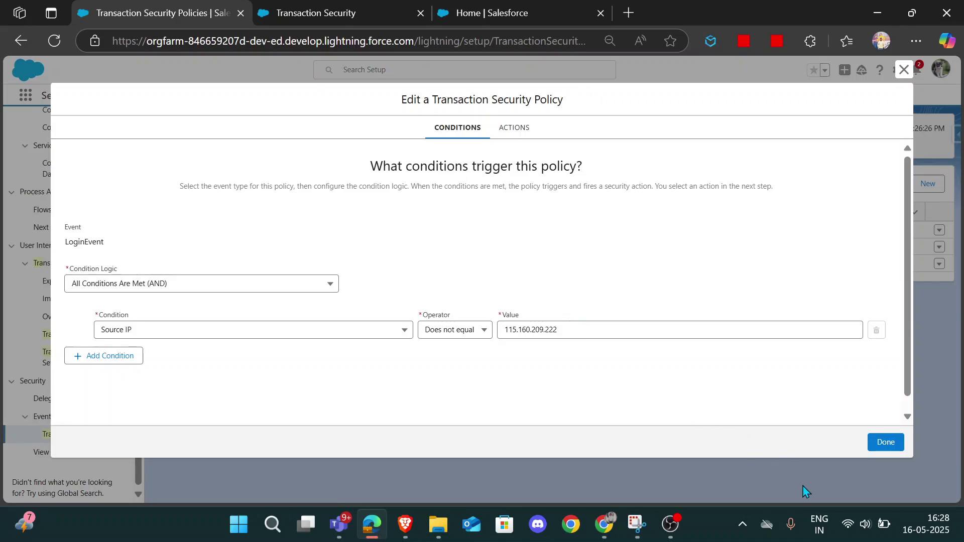
# Check the computer's network connection again and compare it with the Source IP value in the policy condition
pyautogui.click(848, 532)
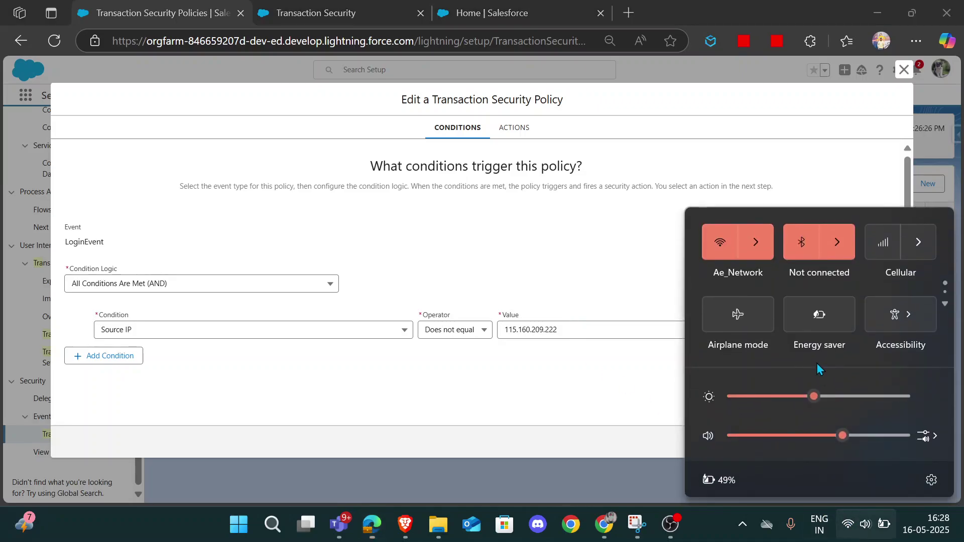
pyautogui.click(574, 387)
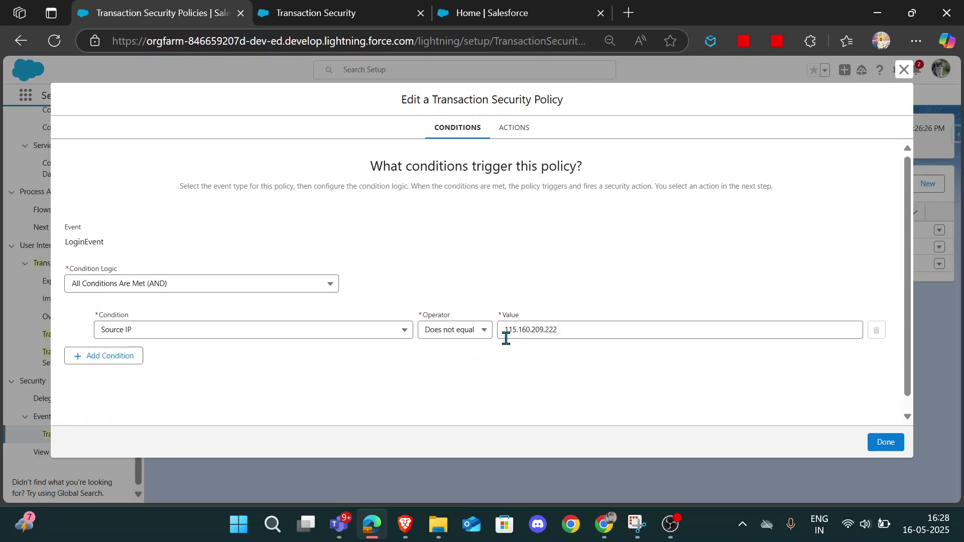
pyautogui.moveTo(577, 330); pyautogui.dragTo(508, 329)
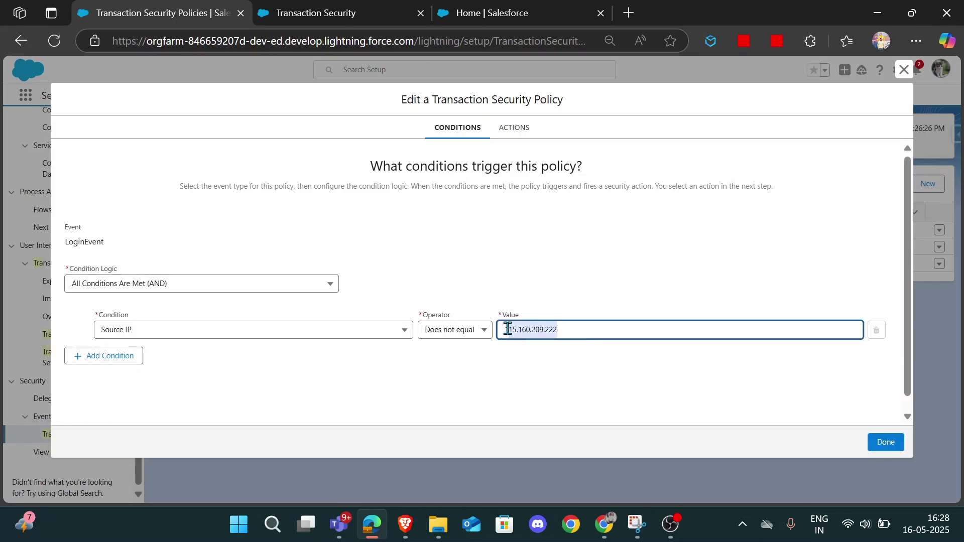
pyautogui.click(488, 354)
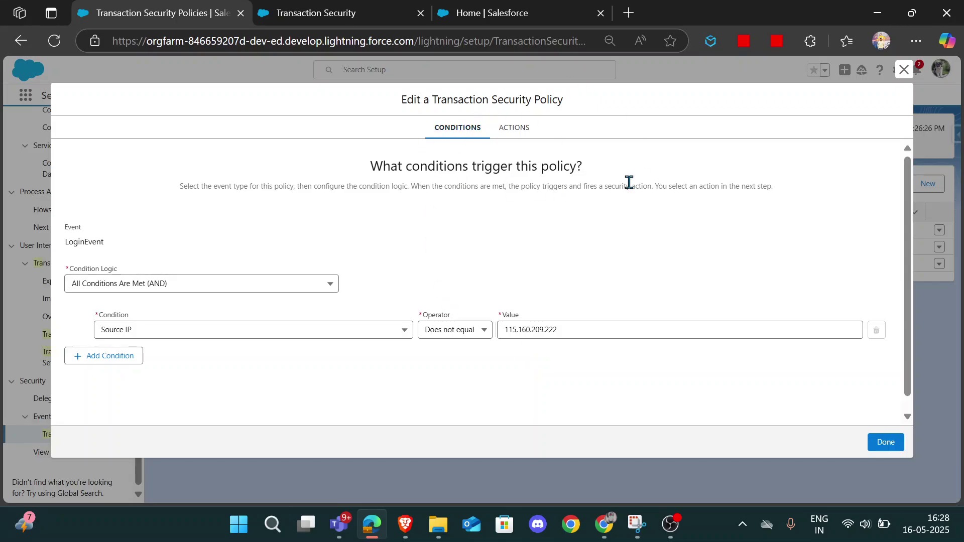
# Review the policy's available actions, its email notification setting and the default email content option
pyautogui.click(504, 130)
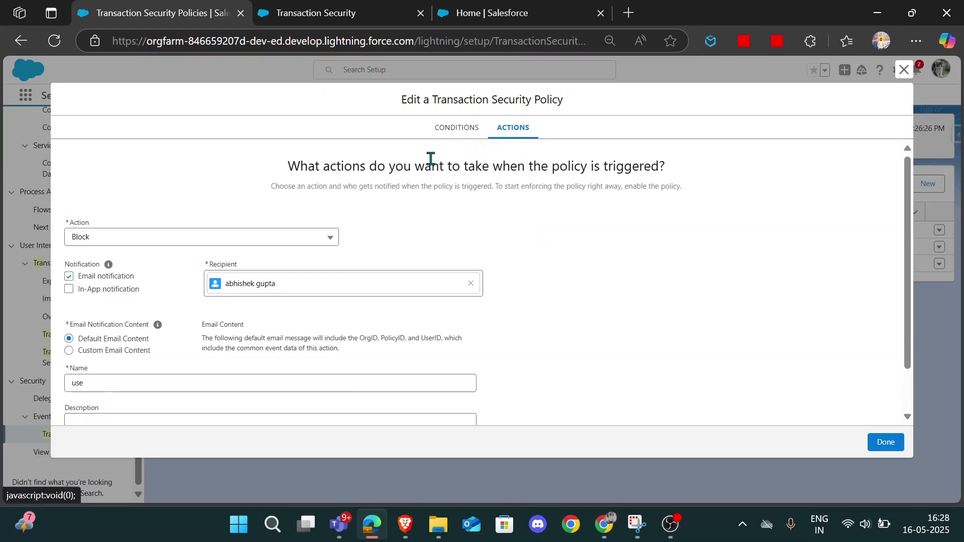
pyautogui.click(104, 242)
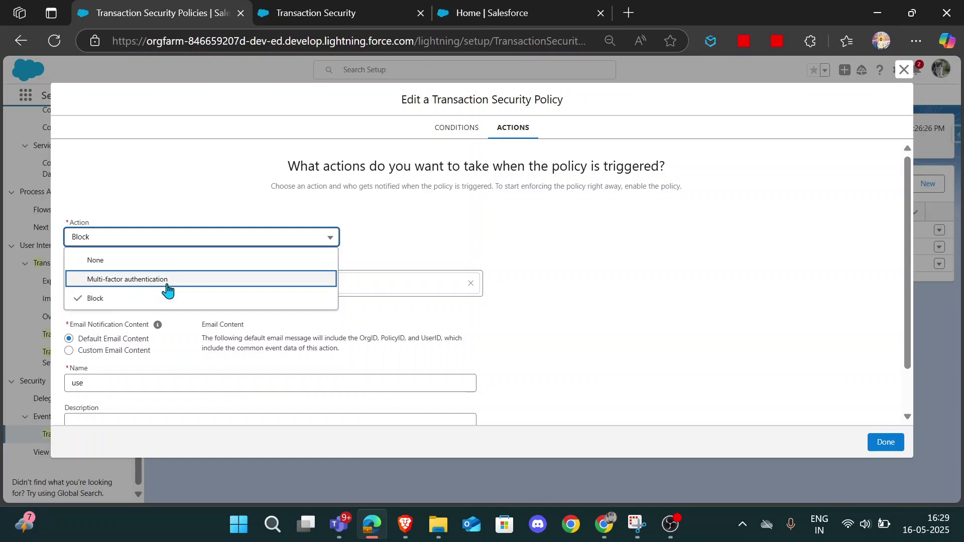
pyautogui.click(477, 244)
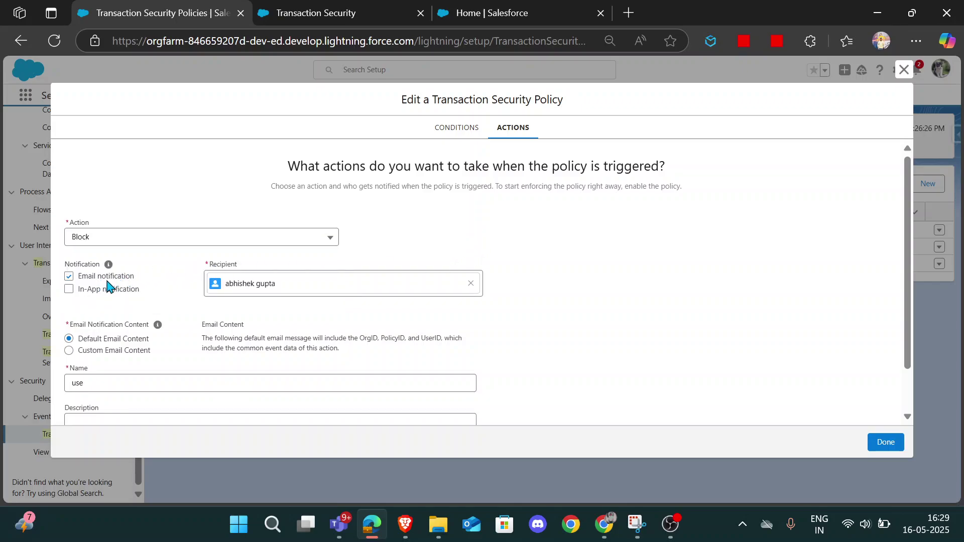
pyautogui.moveTo(147, 279); pyautogui.dragTo(60, 277)
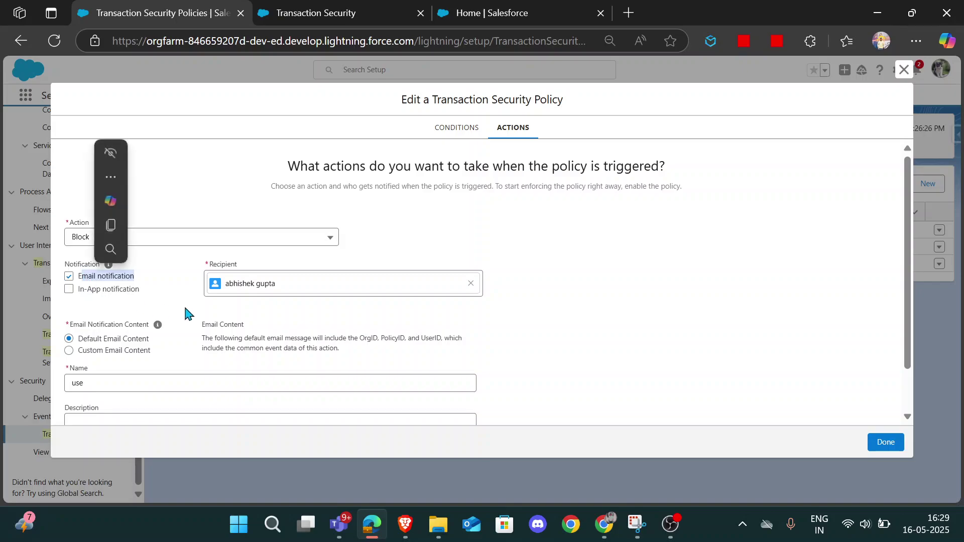
pyautogui.click(600, 332)
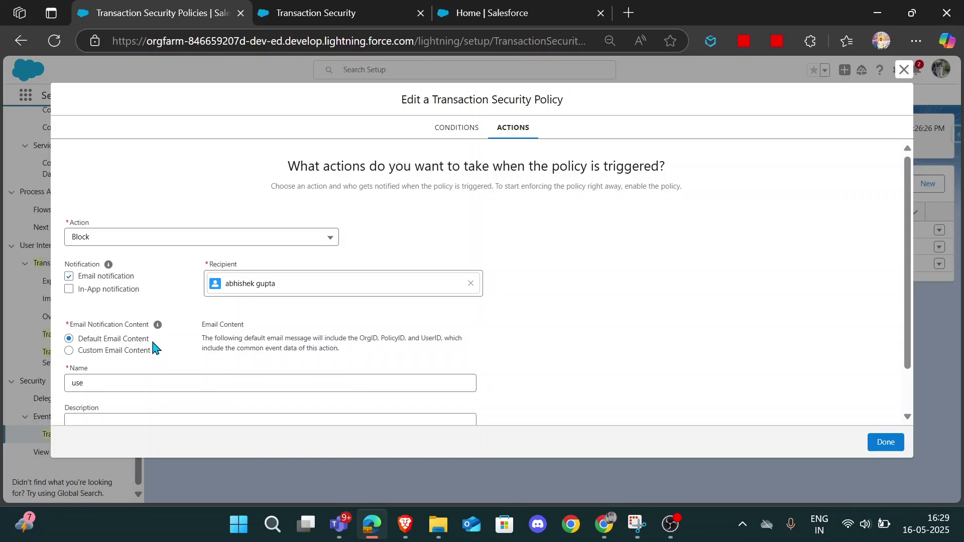
pyautogui.moveTo(149, 341); pyautogui.dragTo(85, 340)
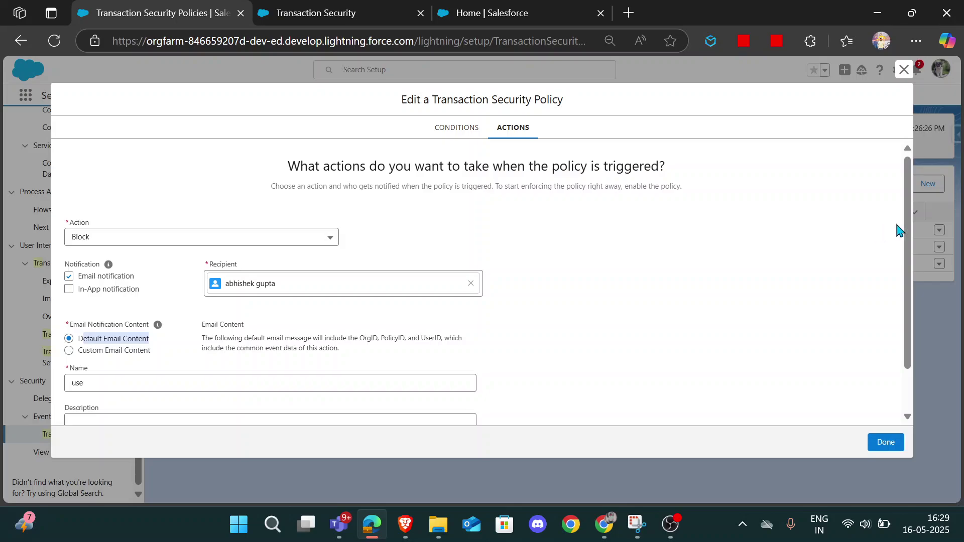
# Rename the policy as "user"
pyautogui.moveTo(908, 221); pyautogui.dragTo(908, 258)
pyautogui.click(156, 333)
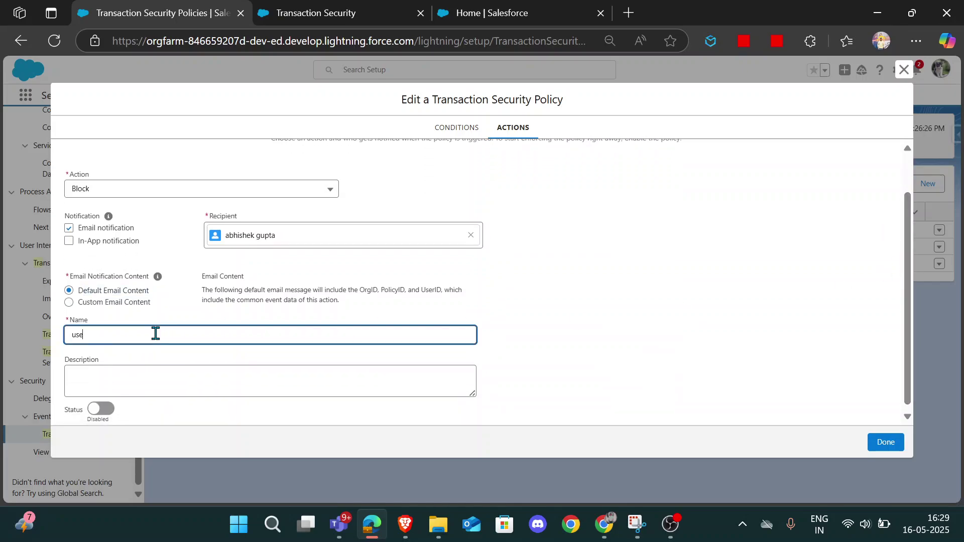
pyautogui.write('r')
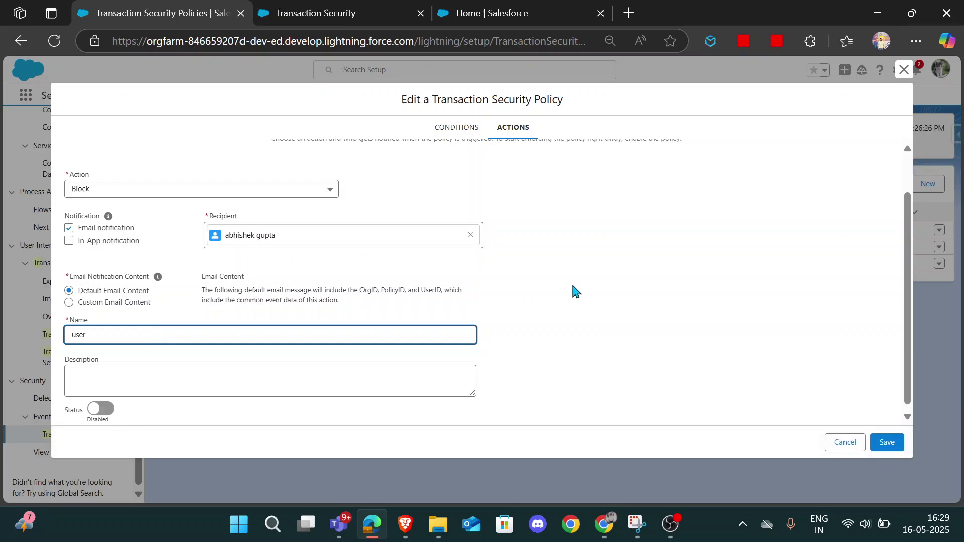
pyautogui.click(572, 313)
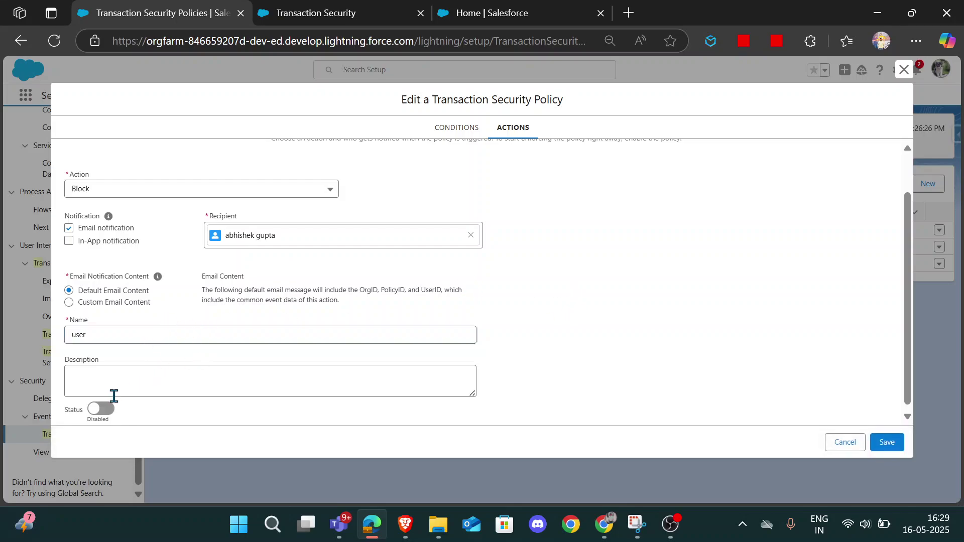
# Discard the edits to the "use" policy and check which network the computer is connected to
pyautogui.click(848, 444)
pyautogui.click(869, 444)
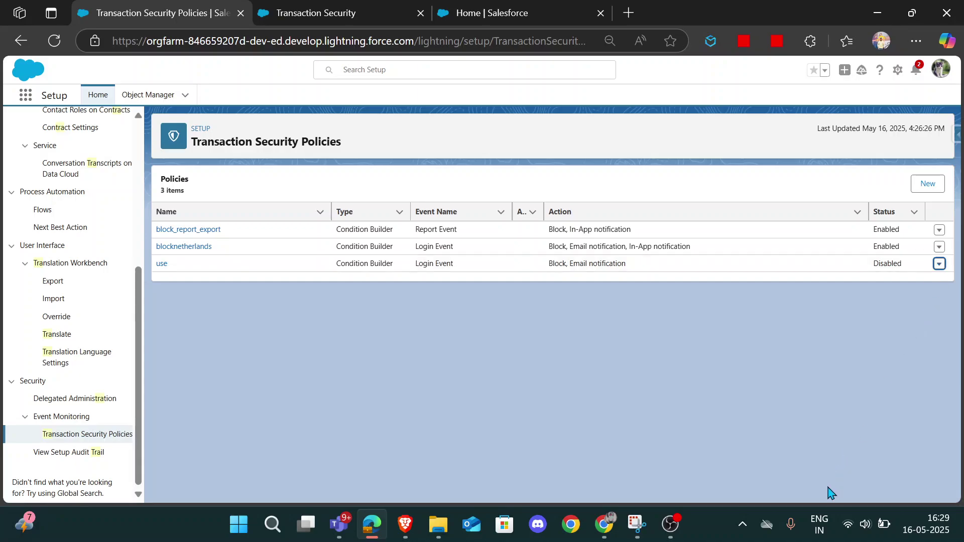
pyautogui.moveTo(848, 525)
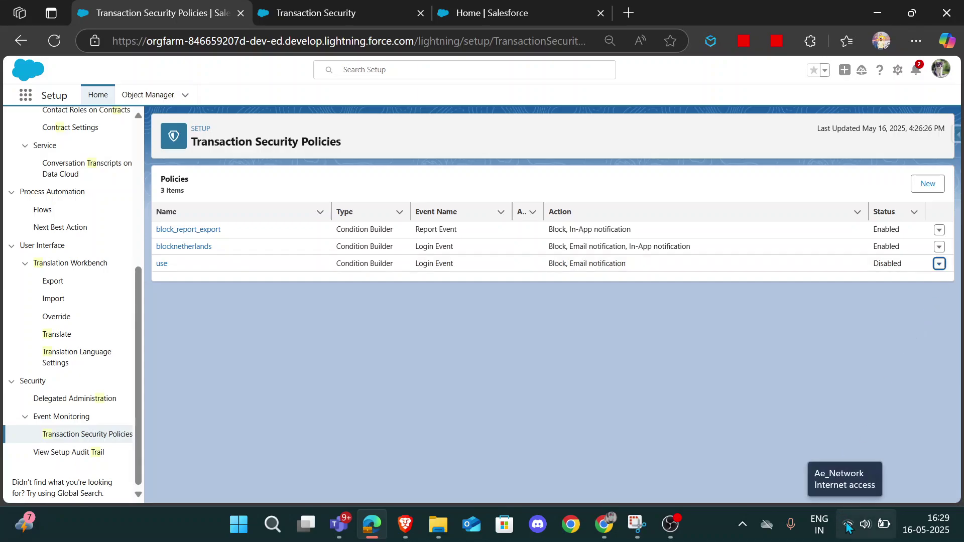
pyautogui.click(848, 525)
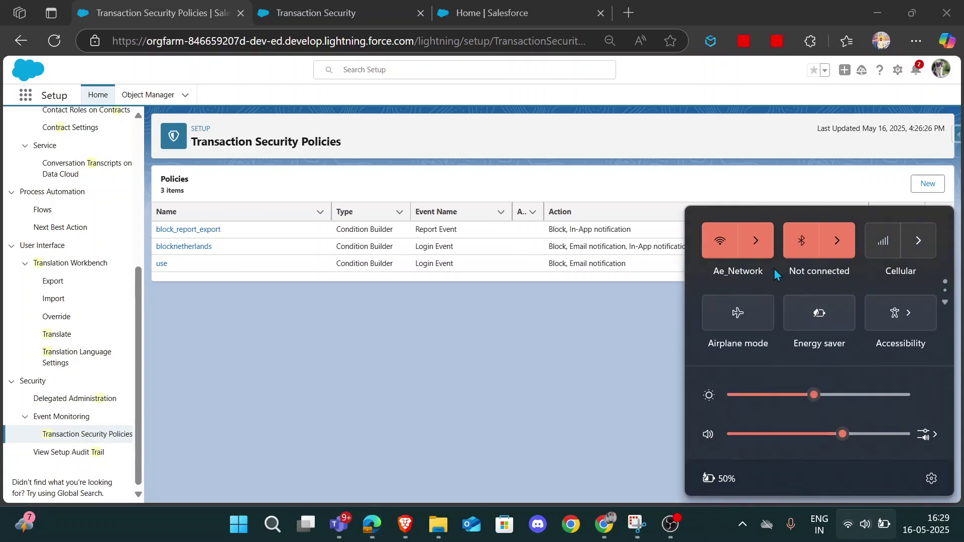
pyautogui.click(626, 351)
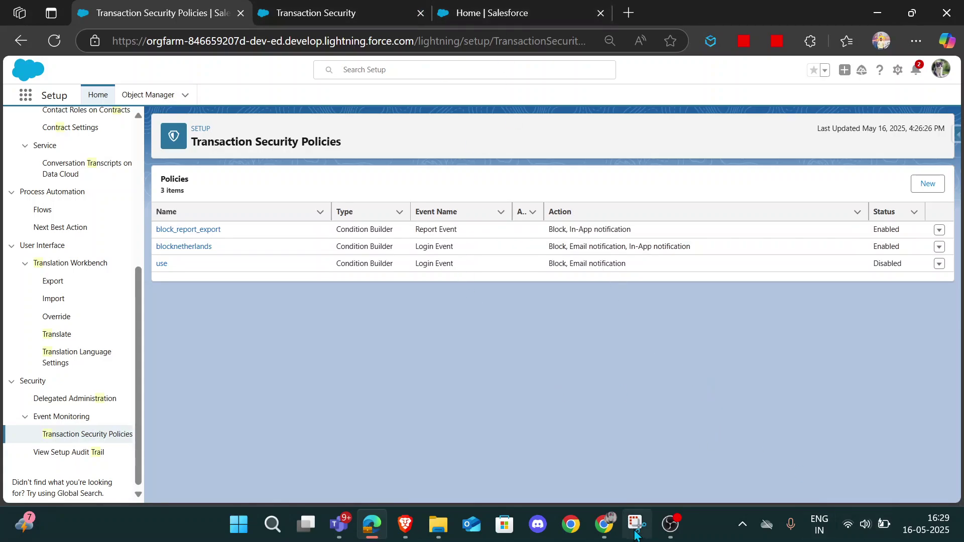
# Switch to Chrome and look at an earlier message in the Outlook mailbox
pyautogui.click(616, 531)
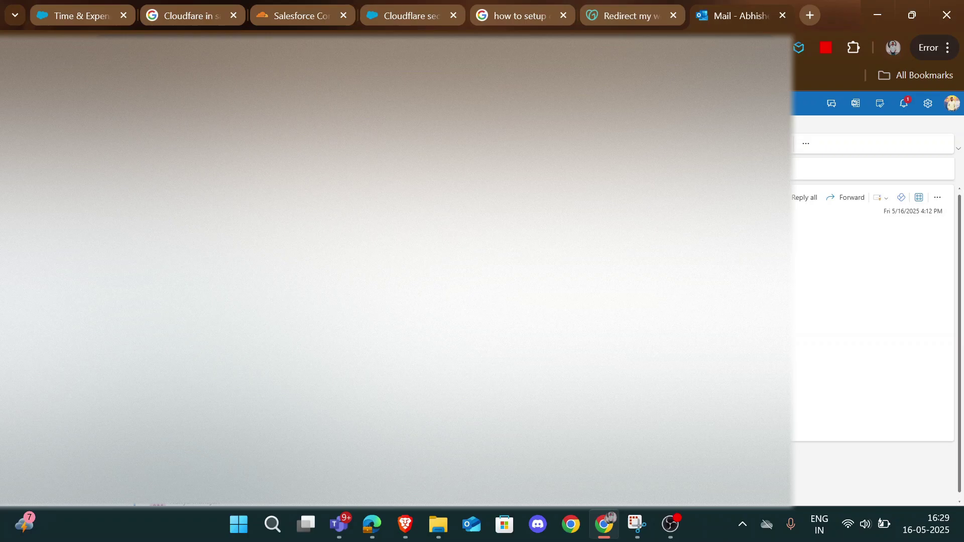
pyautogui.click(221, 346)
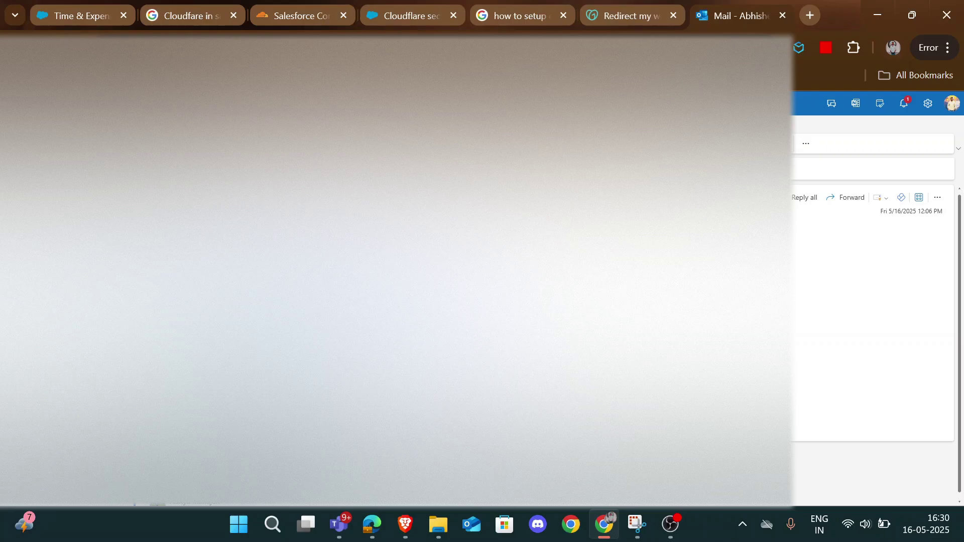
pyautogui.click(99, 7)
# Switch back to Edge and review the name and event type of the blocknetherlands policy in the list
pyautogui.click(371, 525)
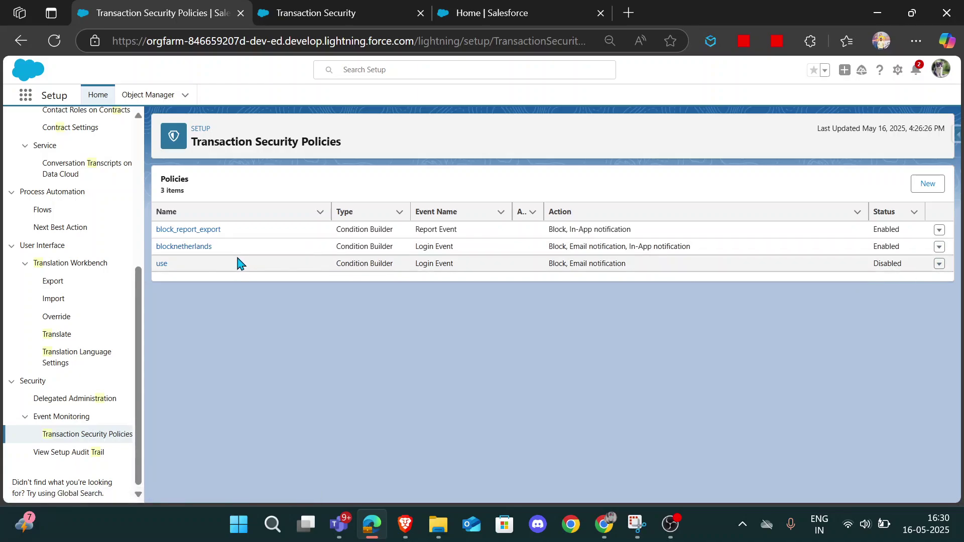
pyautogui.moveTo(231, 257); pyautogui.dragTo(154, 258)
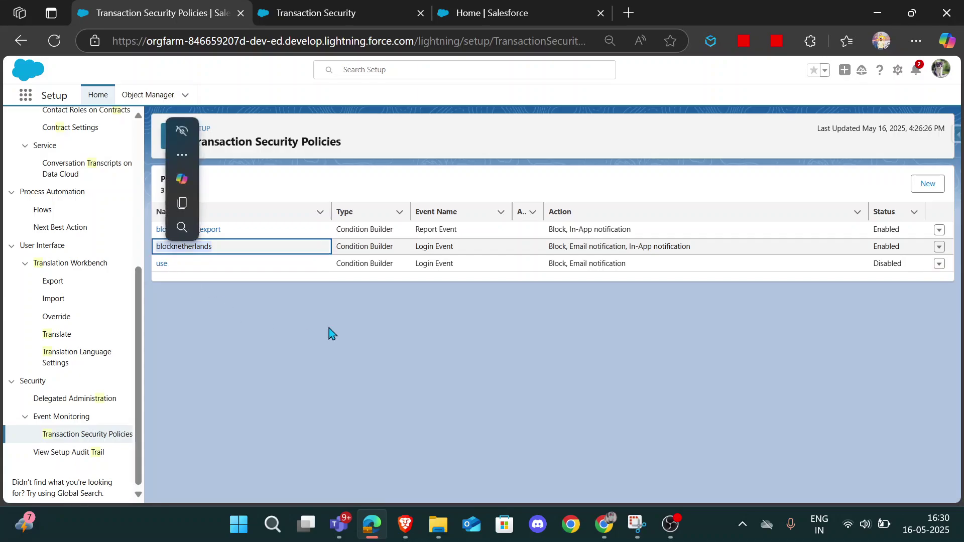
pyautogui.click(332, 334)
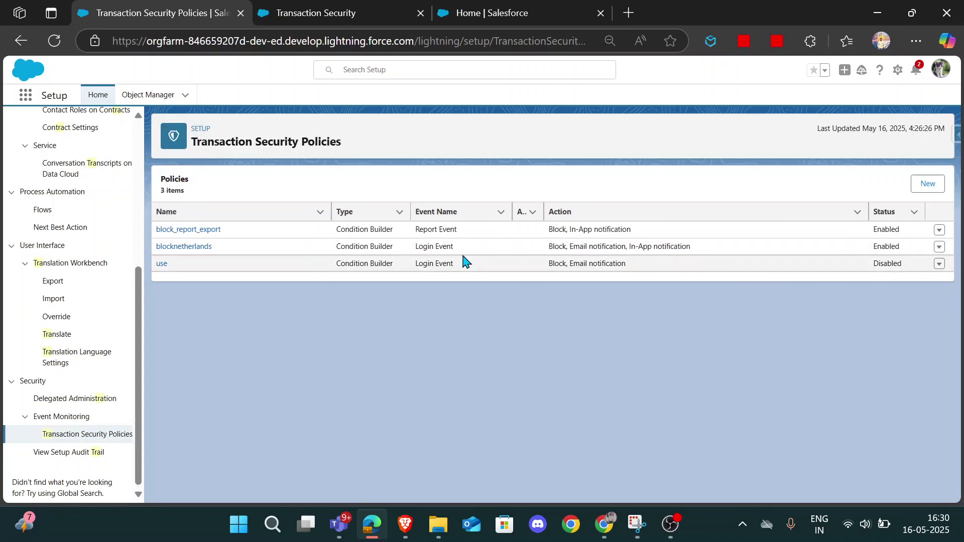
pyautogui.moveTo(455, 249); pyautogui.dragTo(424, 251)
# Open the blocknetherlands policy for editing, examine its event and country condition, and close it
pyautogui.click(939, 247)
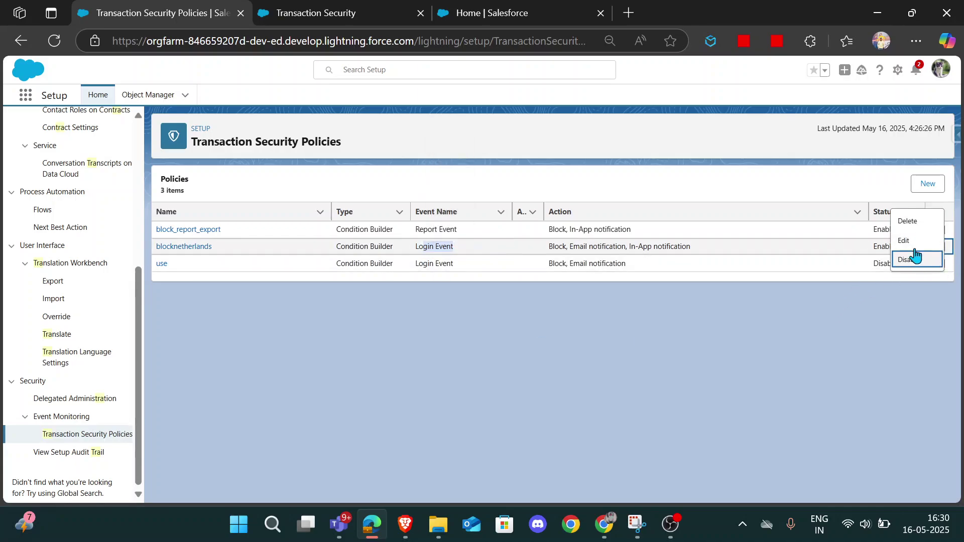
pyautogui.click(904, 240)
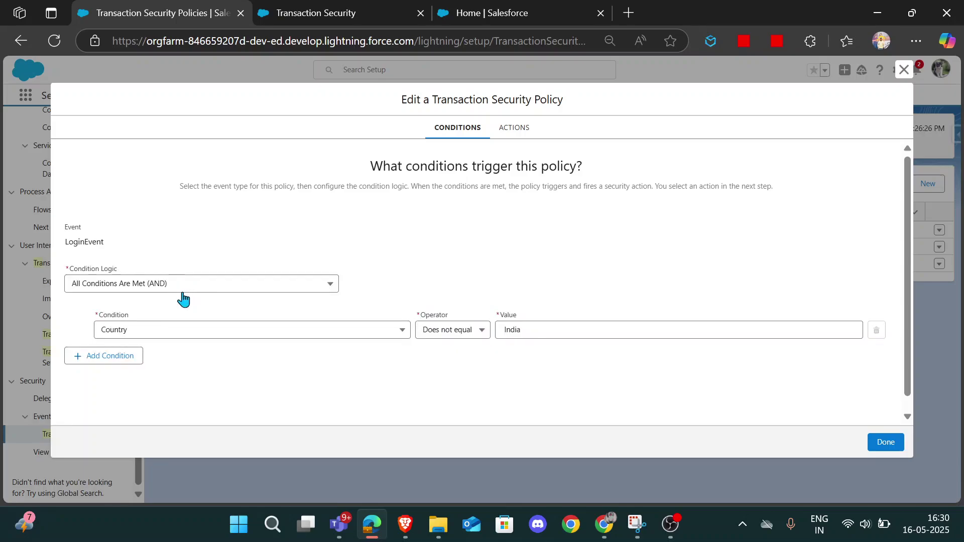
pyautogui.moveTo(105, 243); pyautogui.dragTo(76, 258)
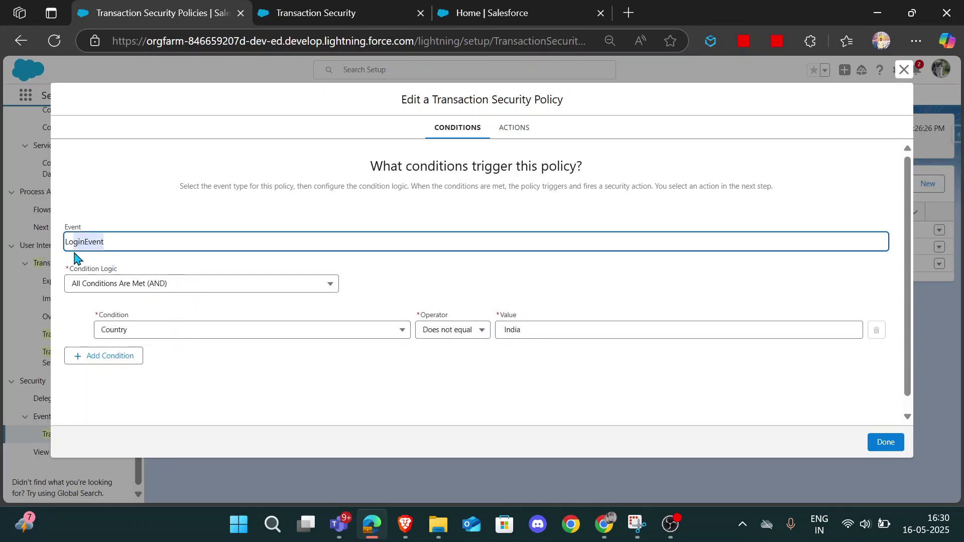
pyautogui.click(236, 417)
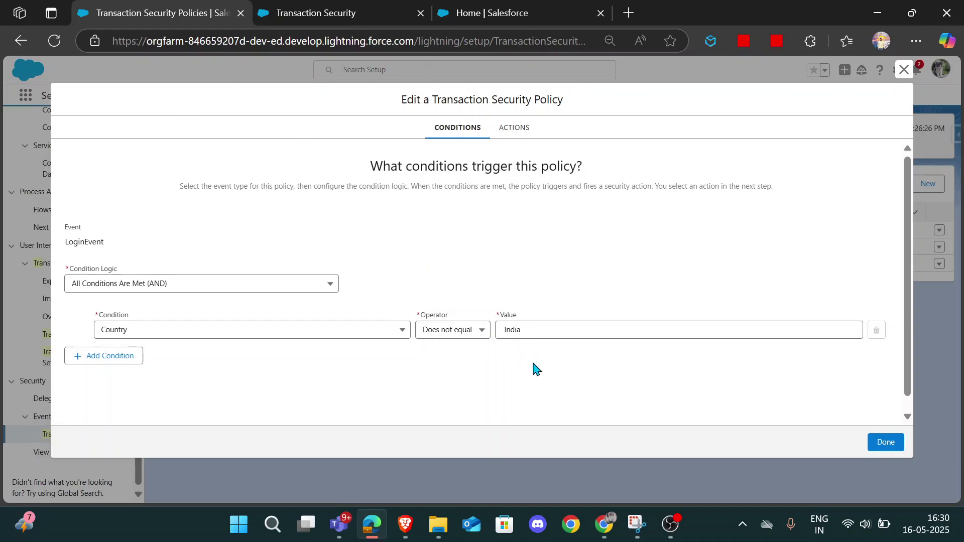
pyautogui.click(883, 444)
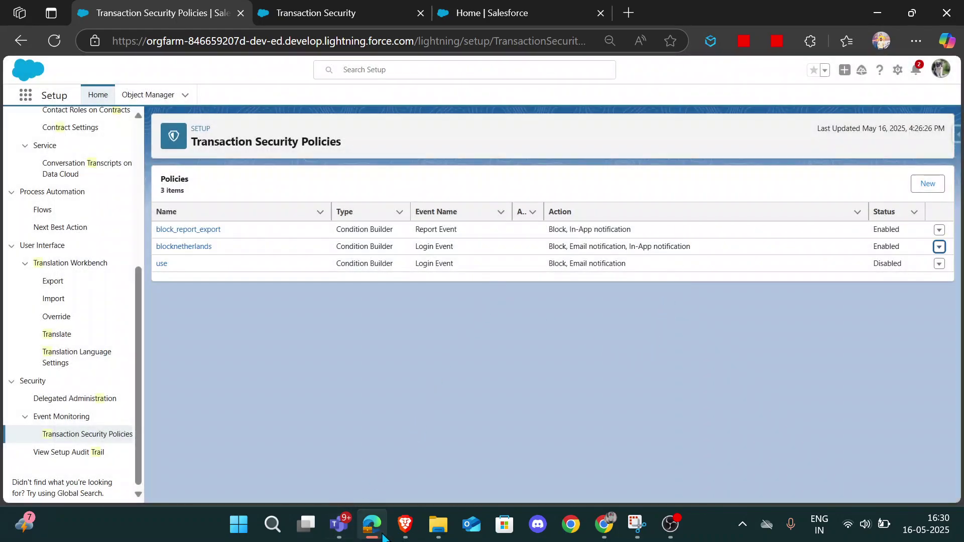
# Switch to Brave and check the VPN extension's connection status and server location
pyautogui.click(405, 524)
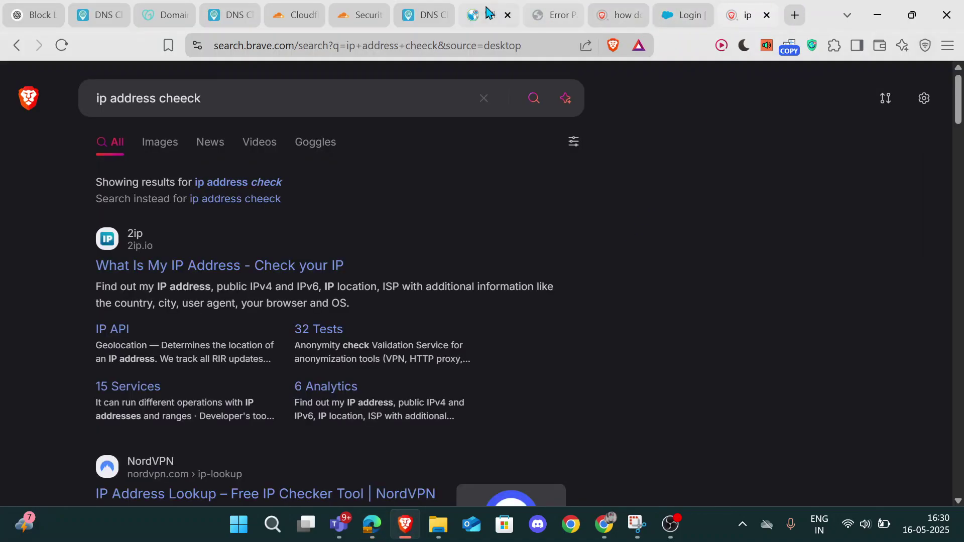
pyautogui.click(813, 47)
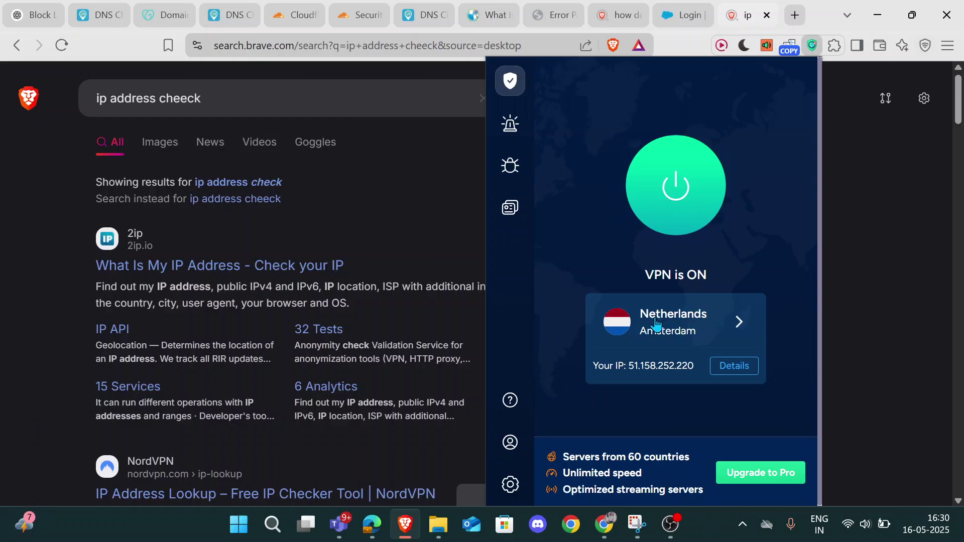
pyautogui.click(848, 273)
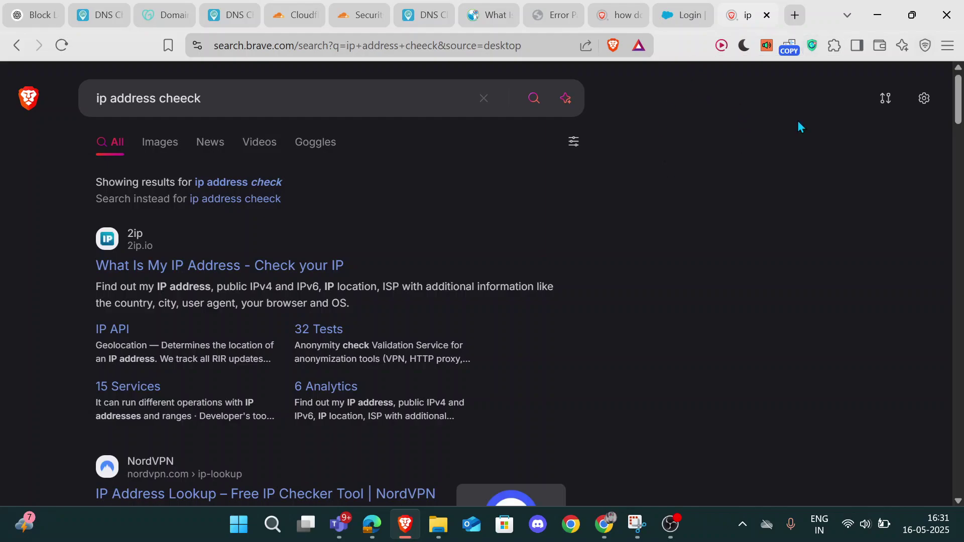
# Try to log in to the Salesforce org through the VPN by entering the account password for the prefilled username
pyautogui.click(679, 9)
pyautogui.click(255, 311)
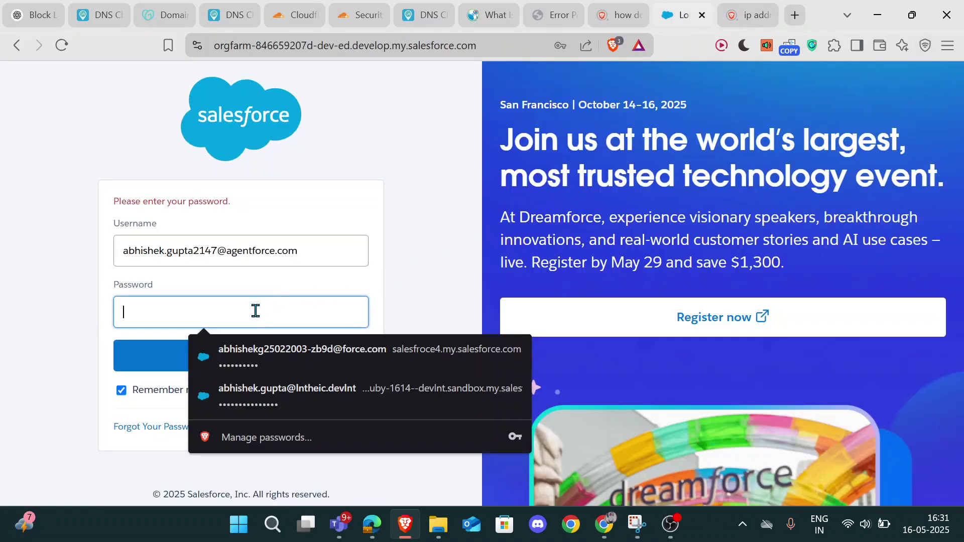
pyautogui.write('••')
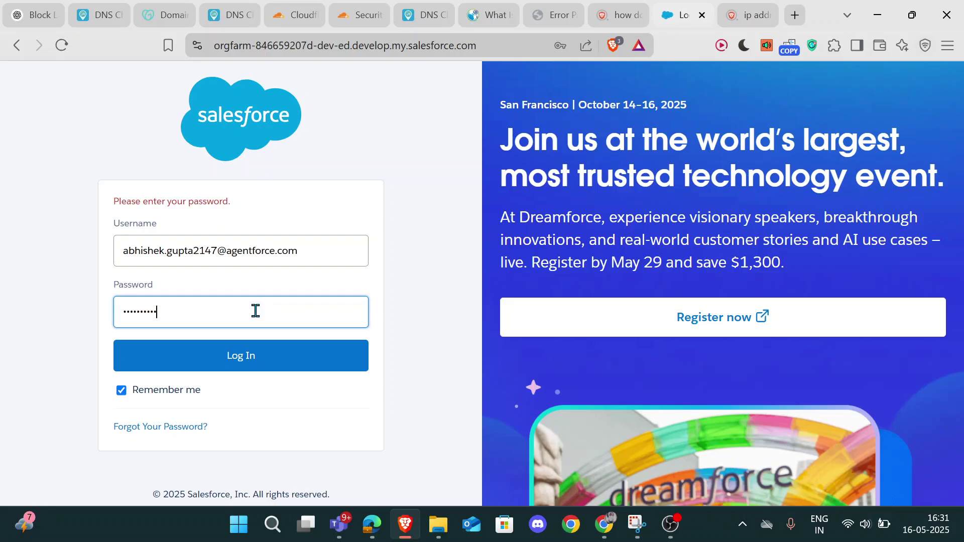
pyautogui.click(264, 347)
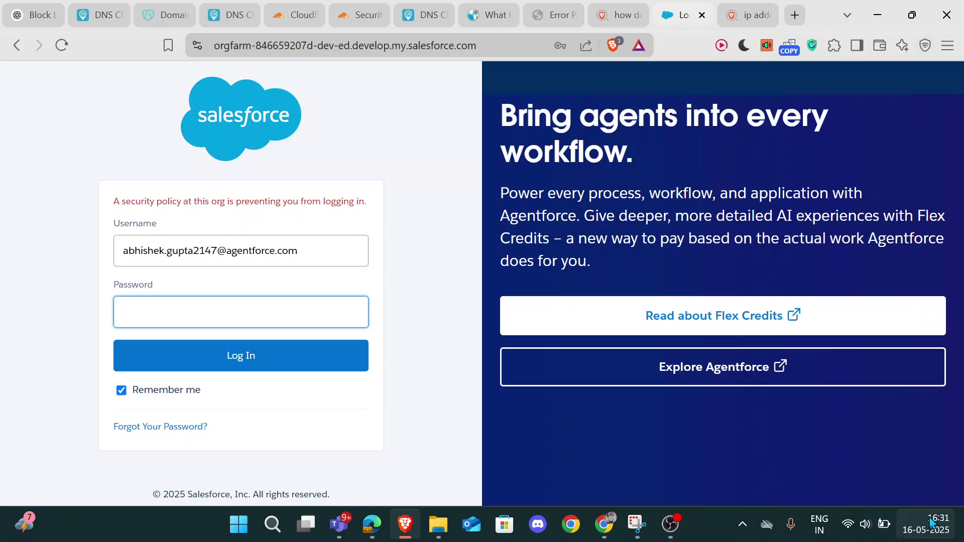
# Note the current time and switch to Chrome to open the policy notification email in the Outlook inbox
pyautogui.moveTo(935, 526)
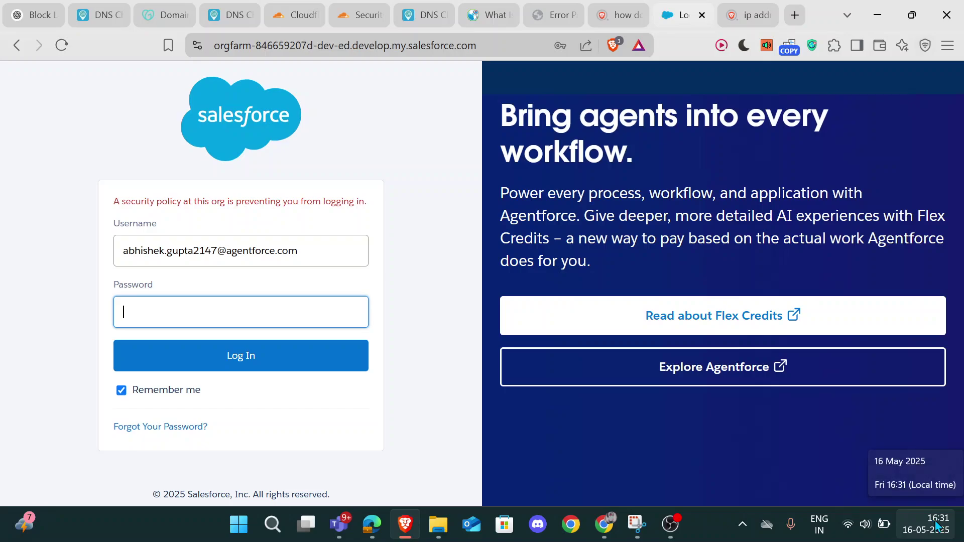
pyautogui.click(604, 524)
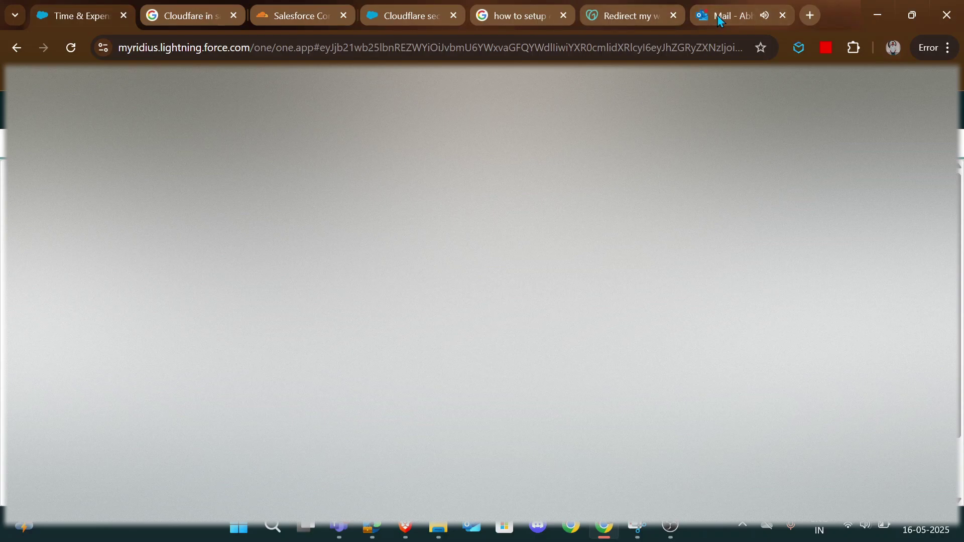
pyautogui.click(723, 19)
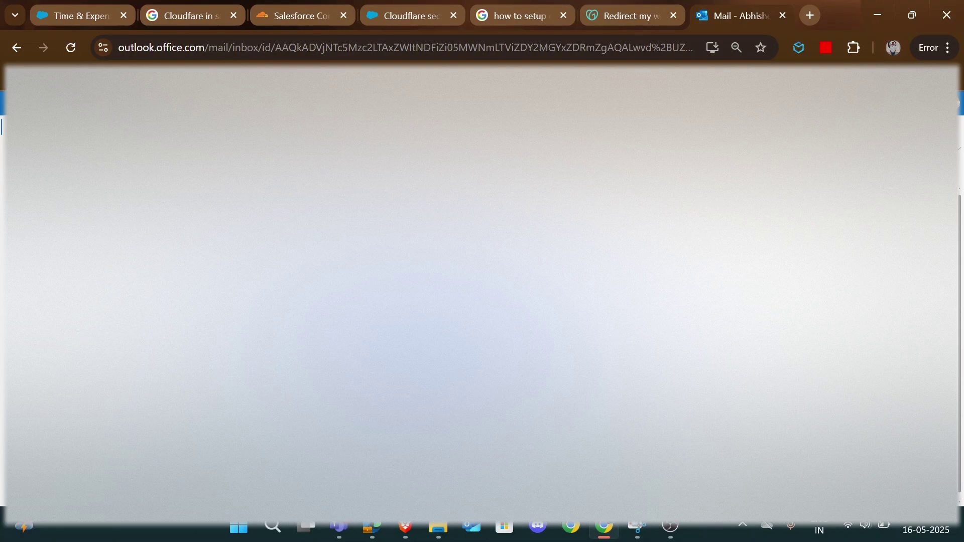
pyautogui.click(201, 361)
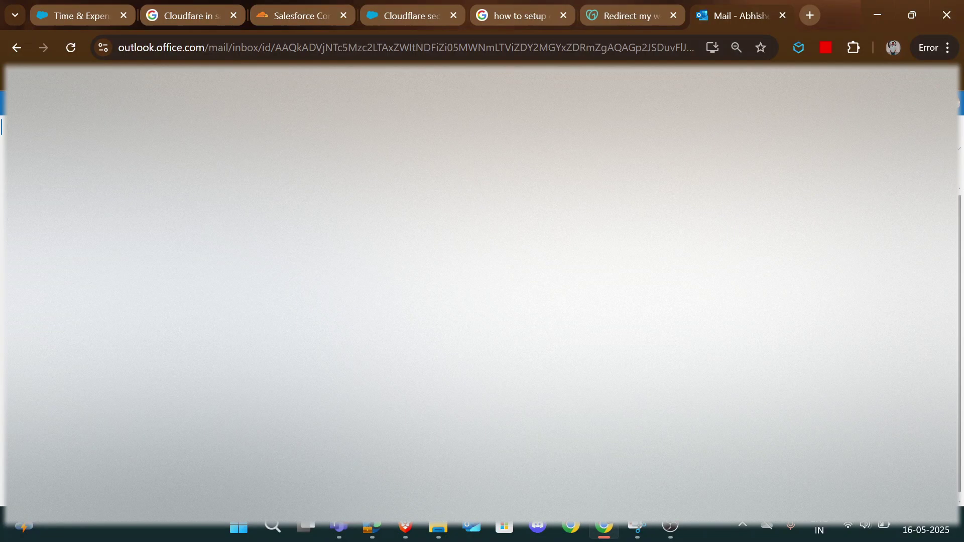
# Switch back to Edge, open the block_report_export policy for editing, and review its event and conditions
pyautogui.click(373, 525)
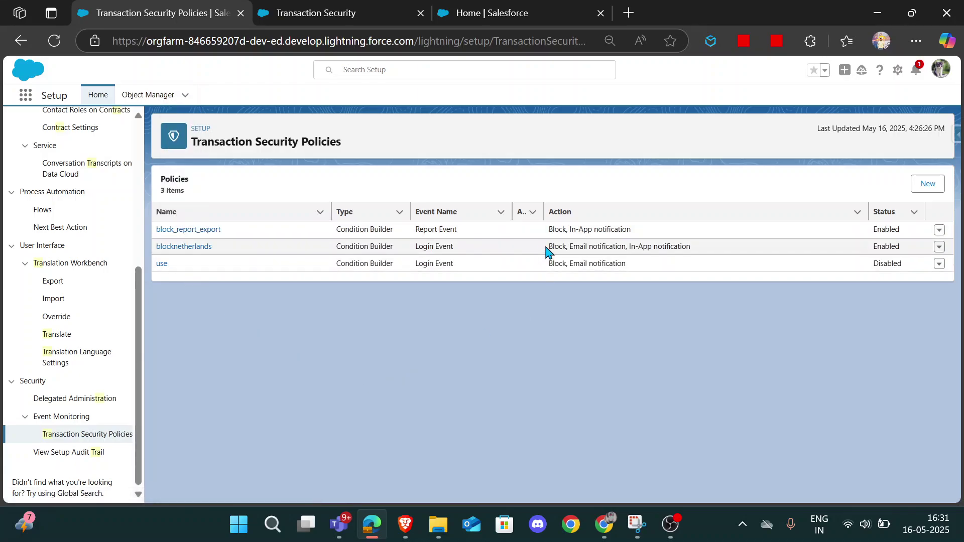
pyautogui.click(939, 229)
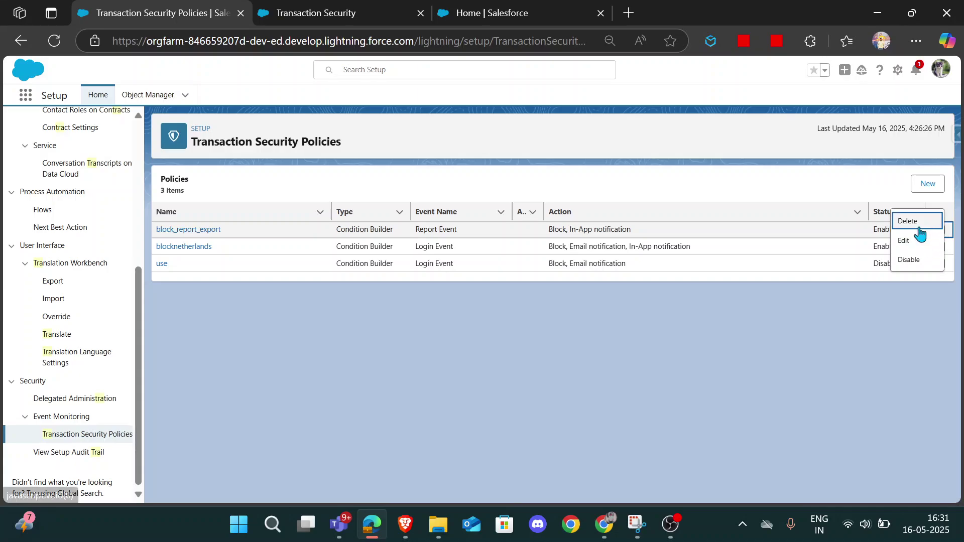
pyautogui.click(918, 241)
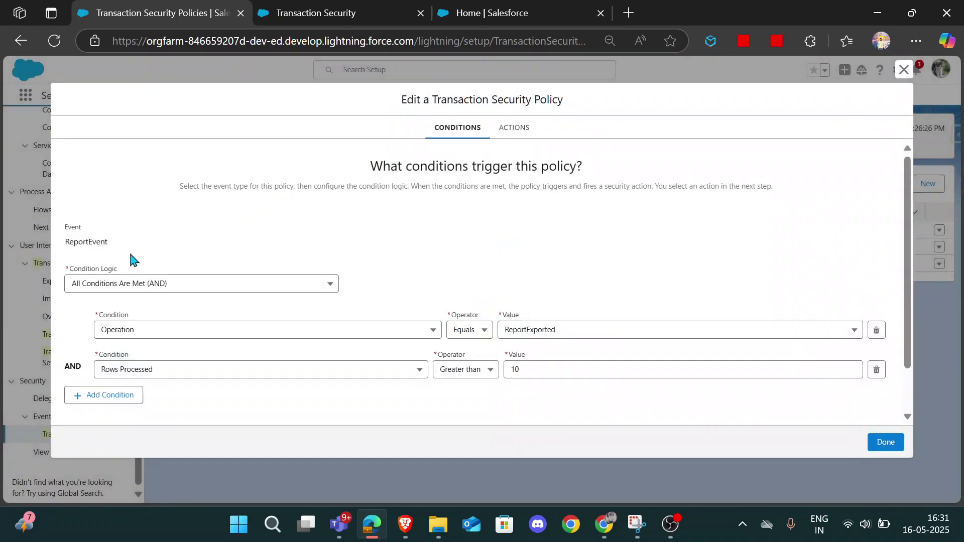
pyautogui.moveTo(115, 243); pyautogui.dragTo(71, 243)
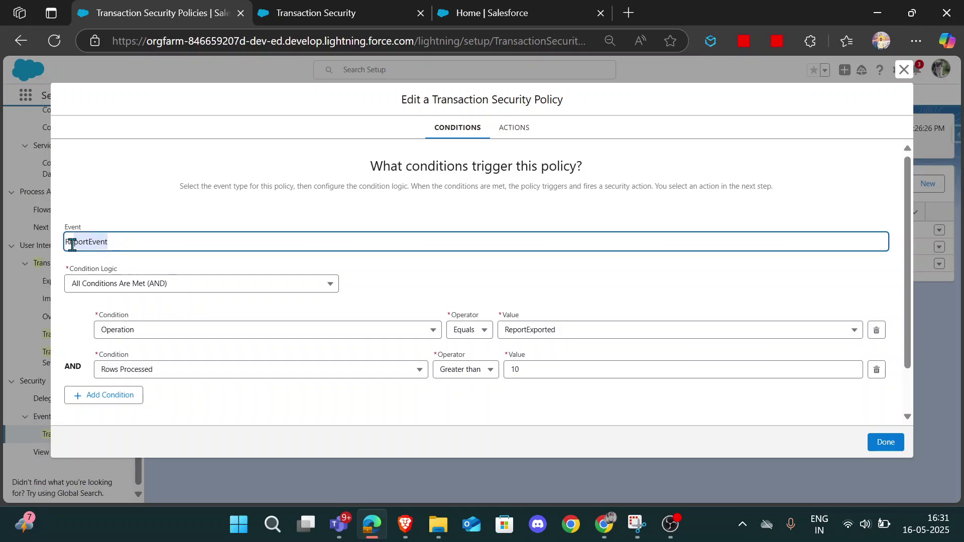
pyautogui.click(187, 221)
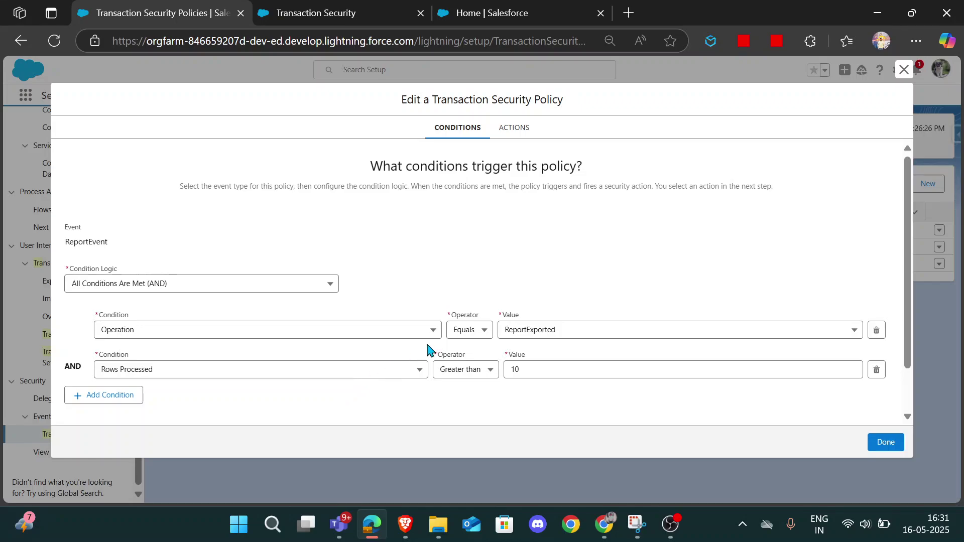
# Review the block_report_export policy's block action, notification and status settings, and close the policy
pyautogui.click(523, 133)
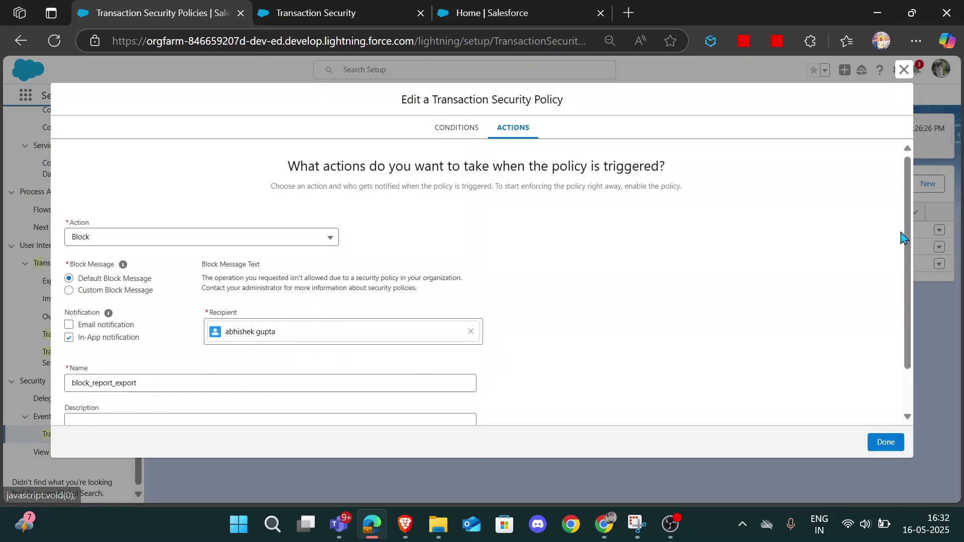
pyautogui.scroll(-1, 178, 353)
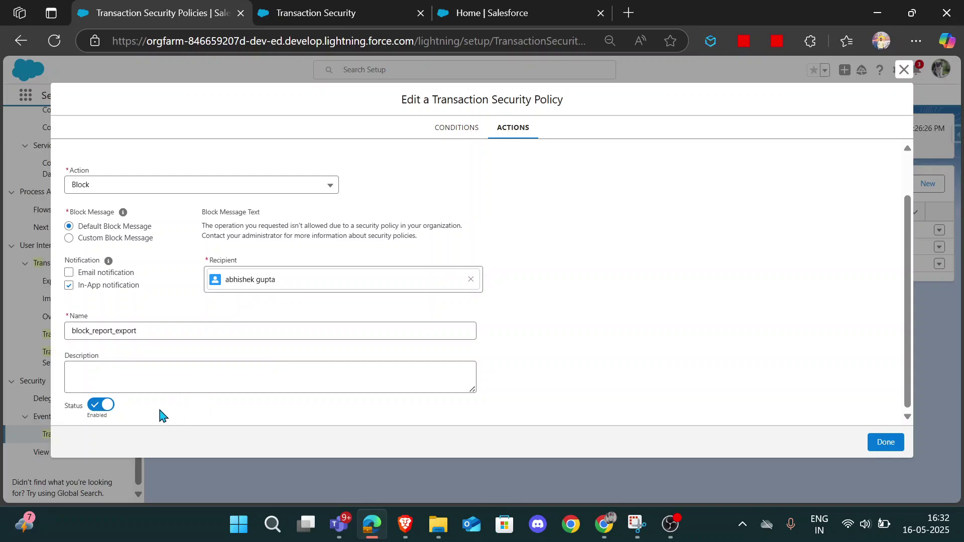
pyautogui.click(884, 442)
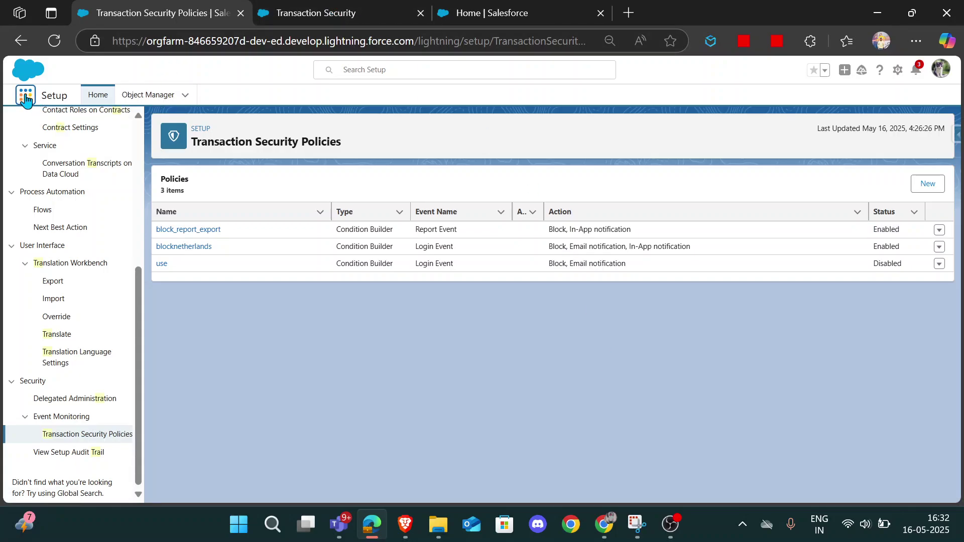
# Find Reports through the App Launcher, open the New Accounts Report, and check its total record count
pyautogui.click(26, 100)
pyautogui.write('res')
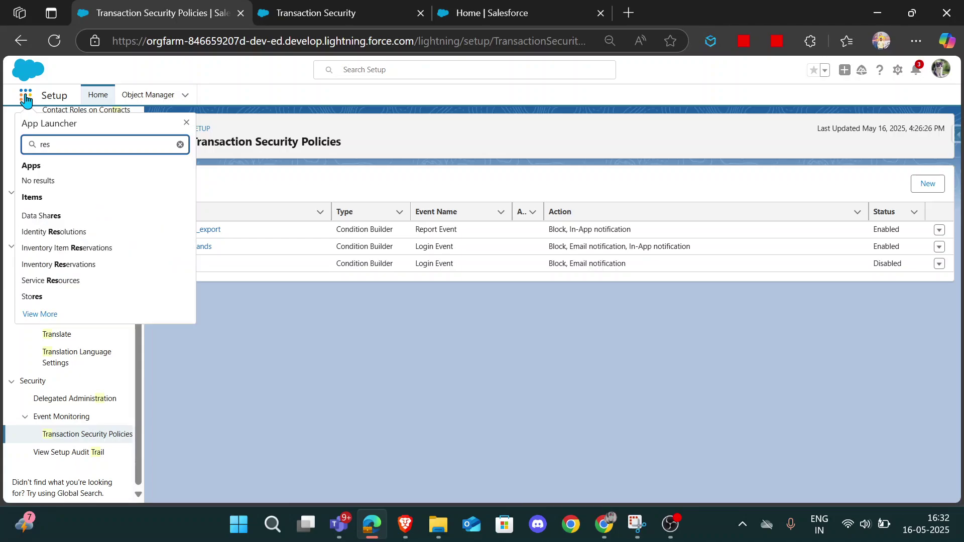
pyautogui.press('BackSpace')
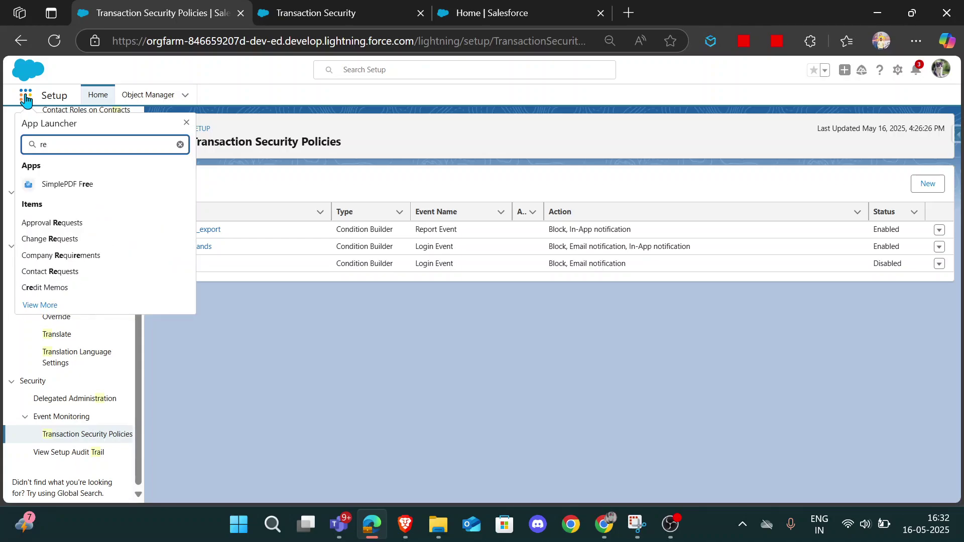
pyautogui.write('port')
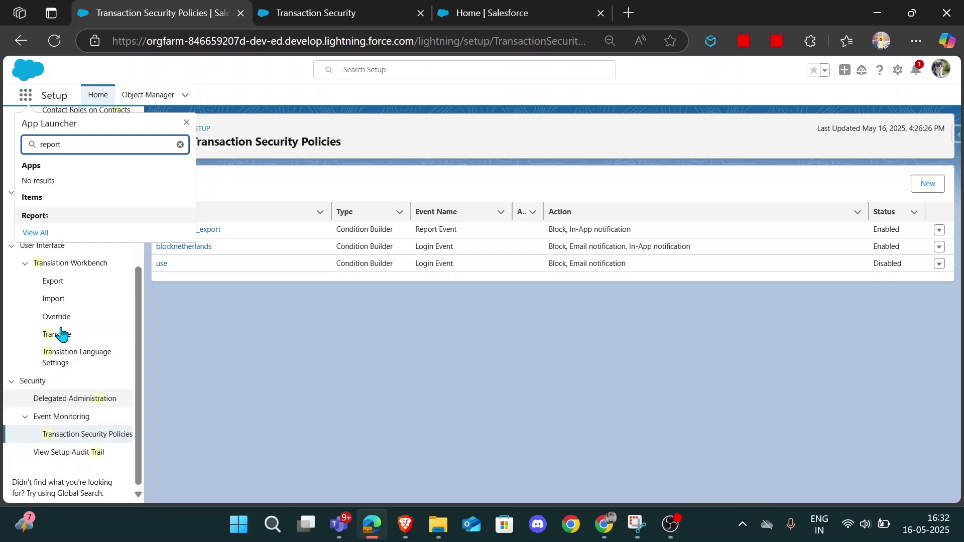
pyautogui.click(89, 217)
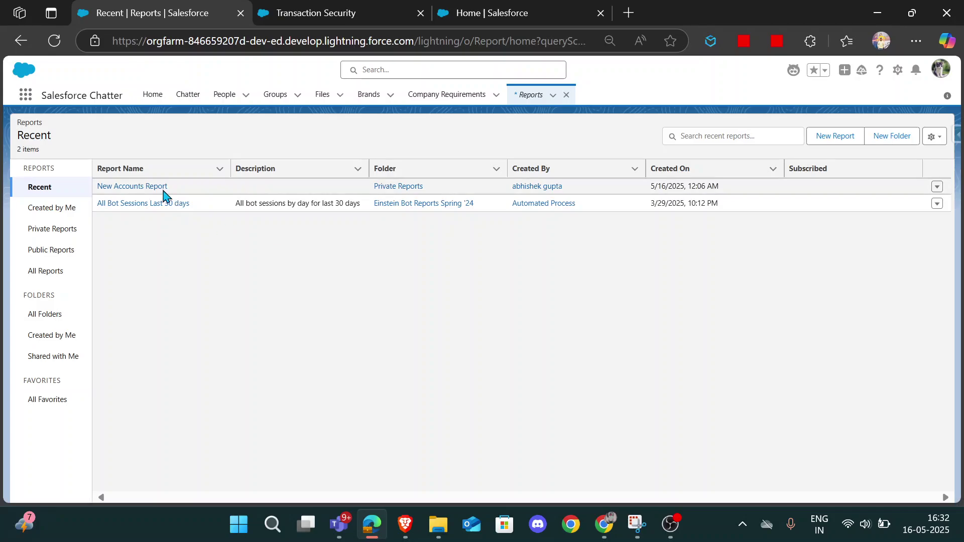
pyautogui.click(159, 188)
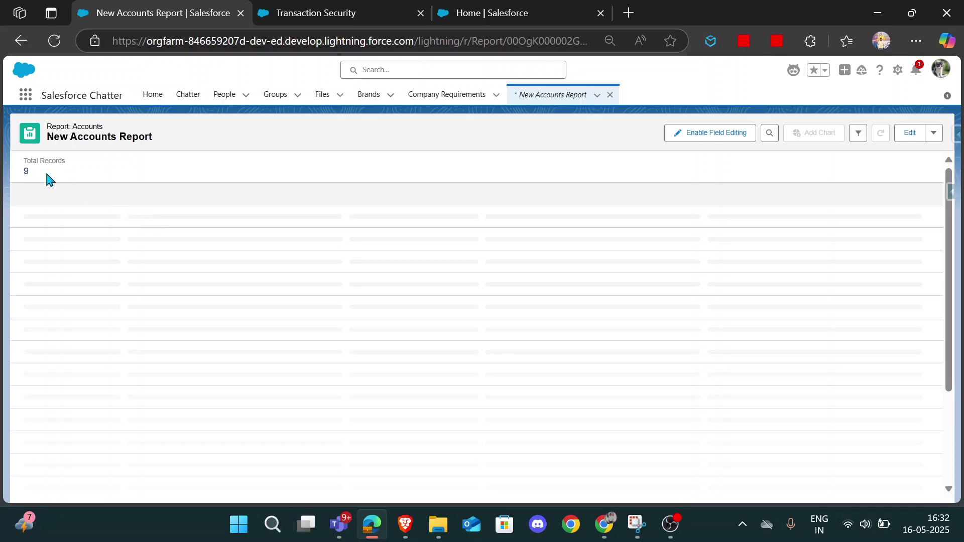
pyautogui.doubleClick(29, 171)
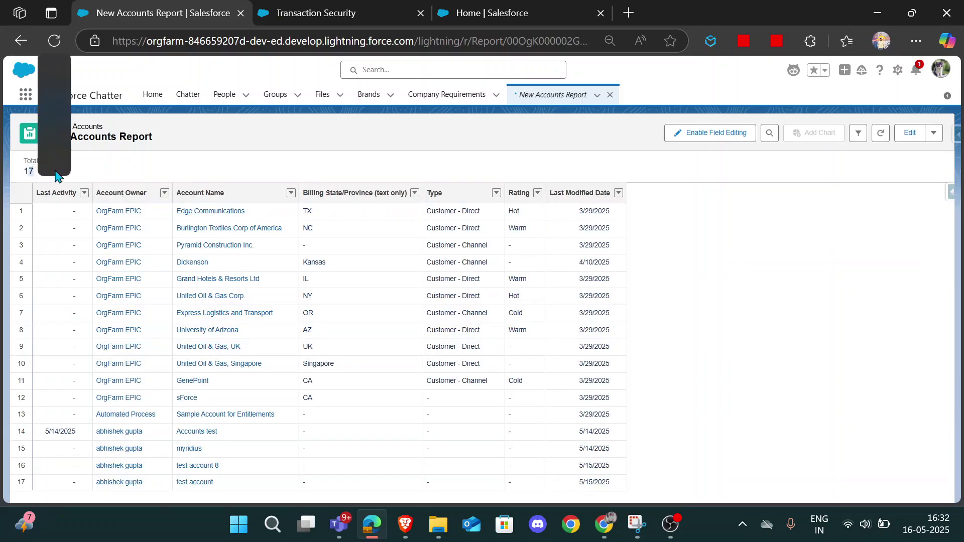
pyautogui.click(208, 171)
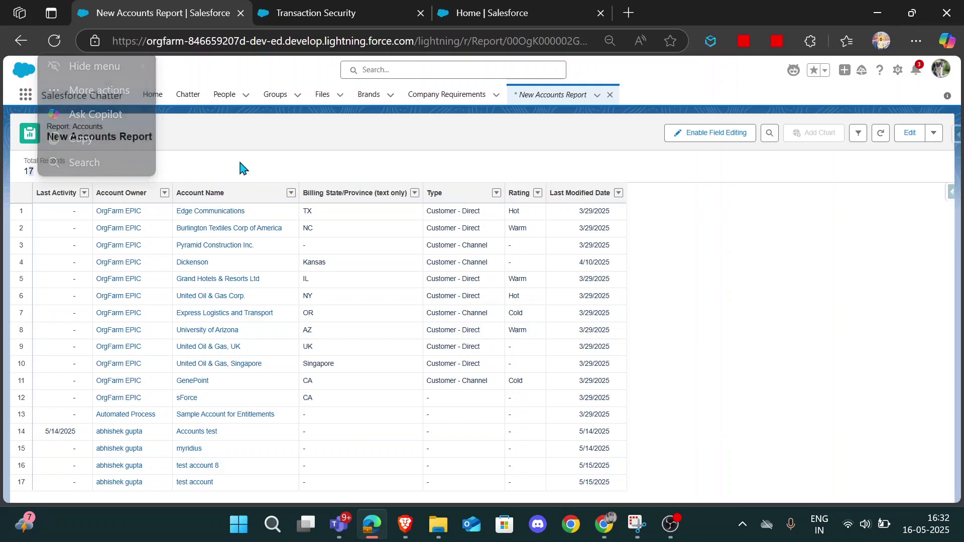
# Try to export the New Accounts Report as a Formatted Report in Excel Format .xlsx, and read the resulting page
pyautogui.click(931, 134)
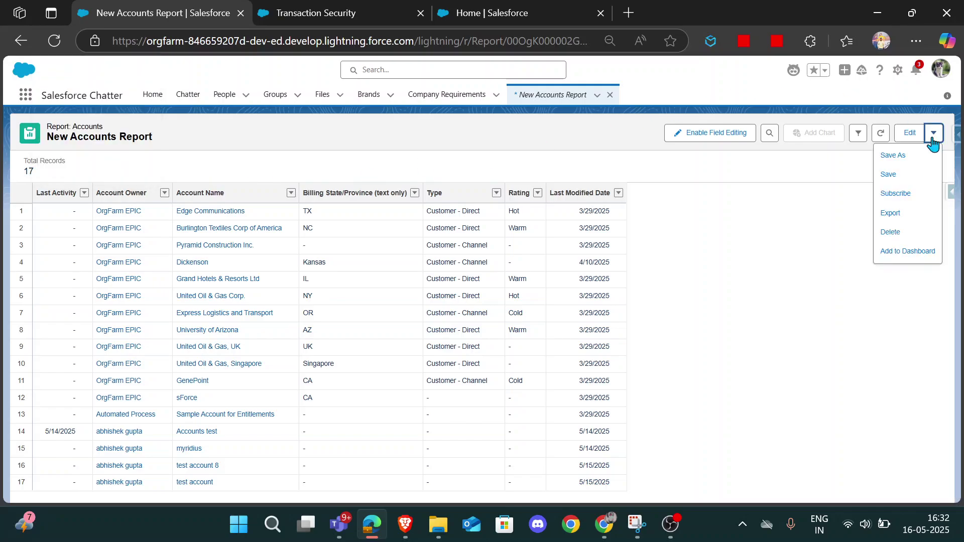
pyautogui.click(901, 217)
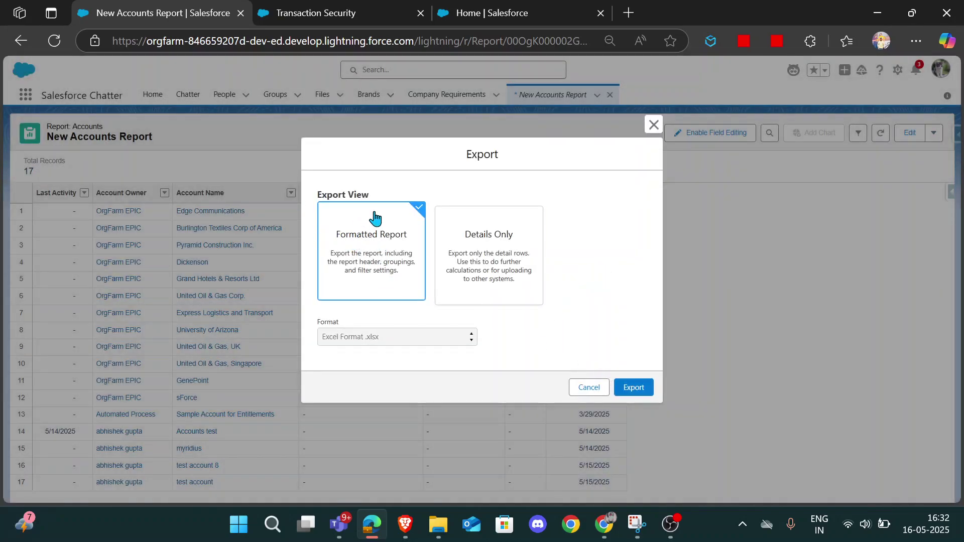
pyautogui.click(635, 389)
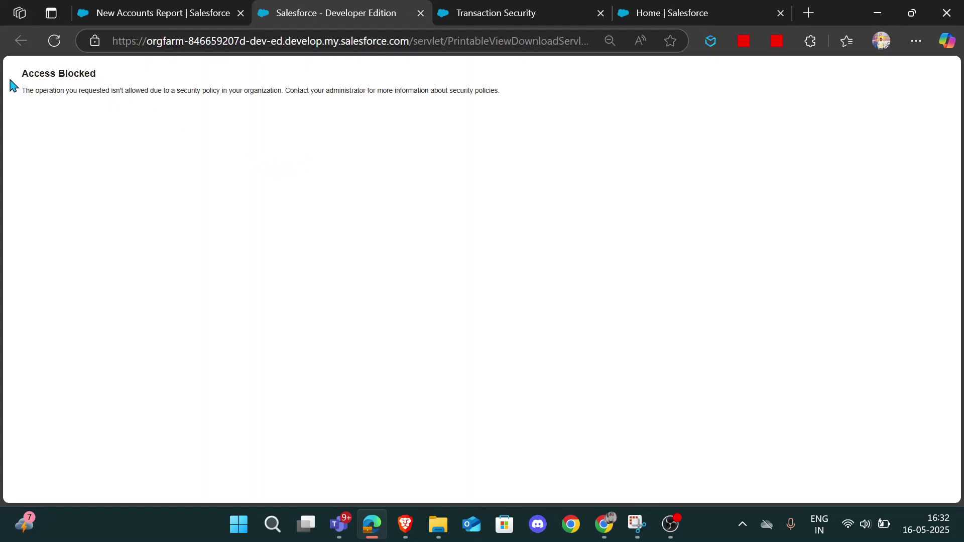
pyautogui.moveTo(13, 86); pyautogui.dragTo(459, 116)
# Return to the Transaction Security Policies list and start a new policy defined with Condition Builder
pyautogui.click(201, 11)
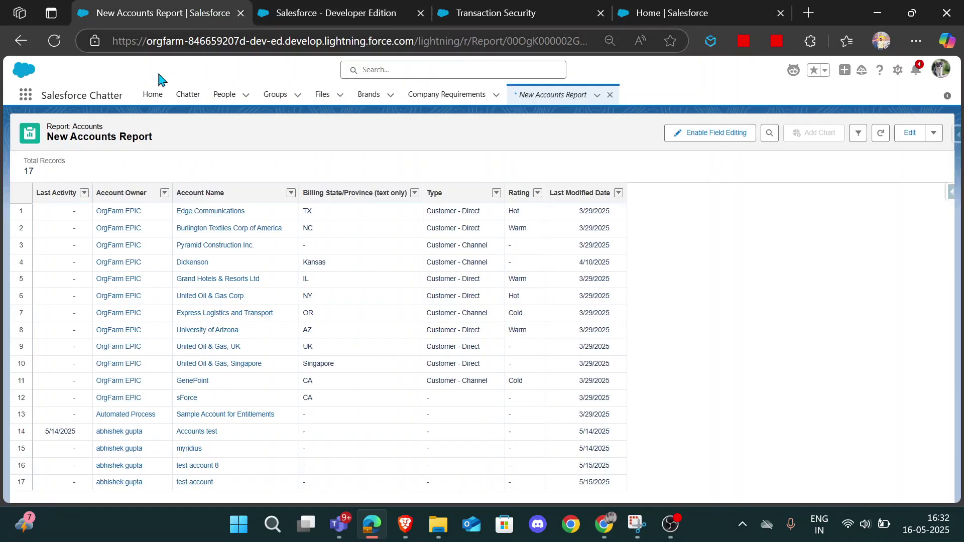
pyautogui.click(21, 48)
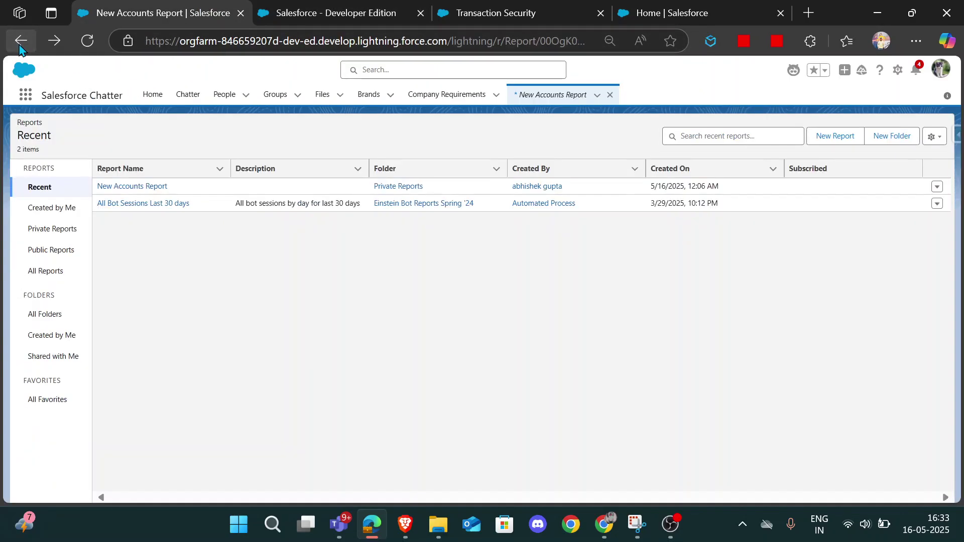
pyautogui.click(21, 41)
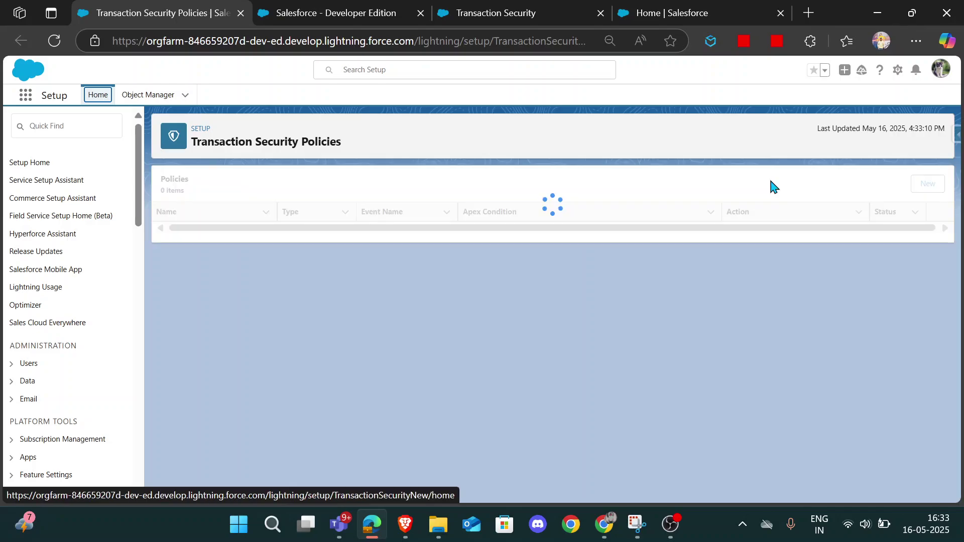
pyautogui.click(927, 184)
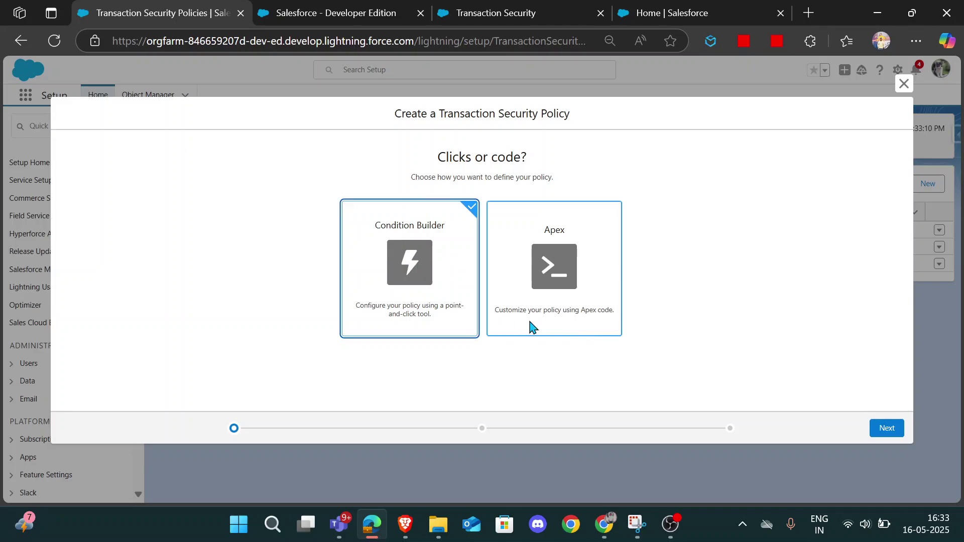
pyautogui.click(876, 430)
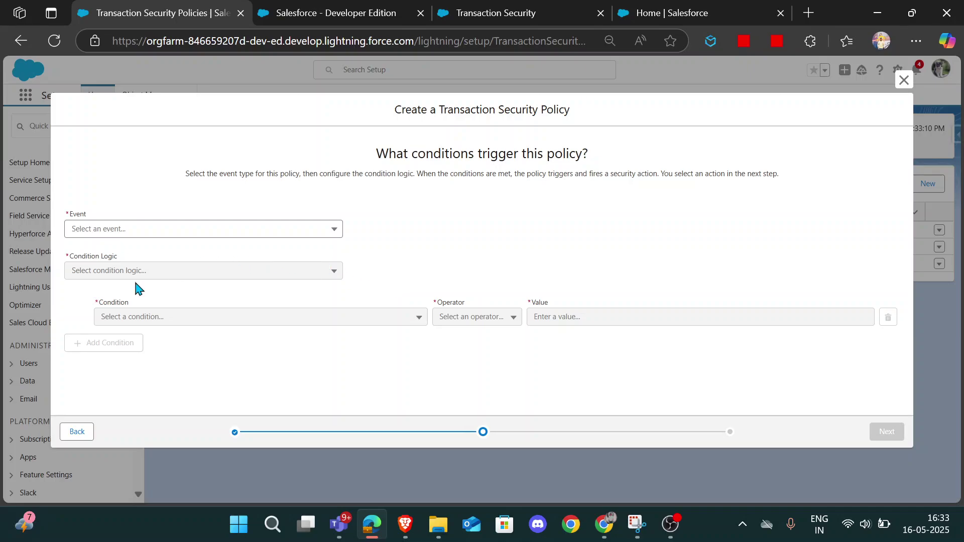
# Look through the available event types and set the new policy's event to Login Event
pyautogui.click(133, 235)
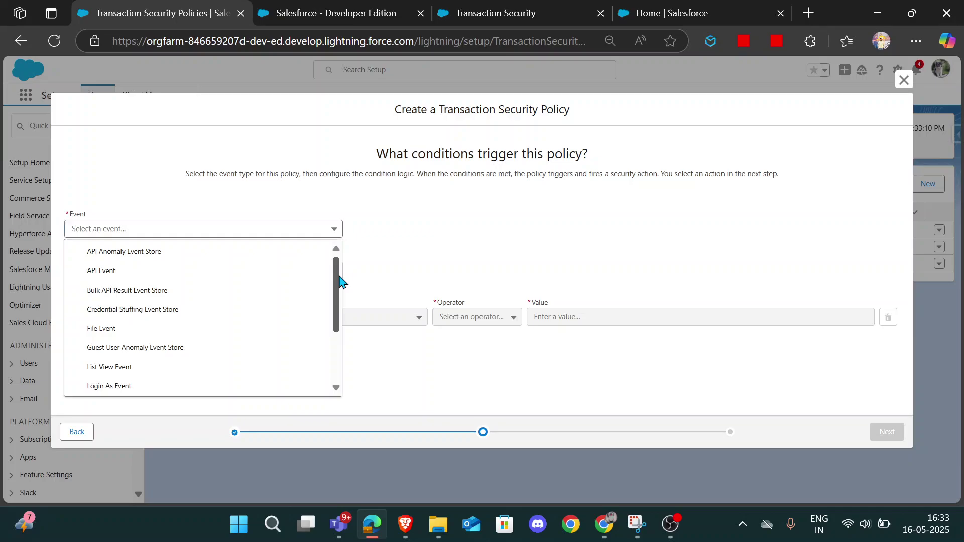
pyautogui.moveTo(338, 278); pyautogui.dragTo(338, 308)
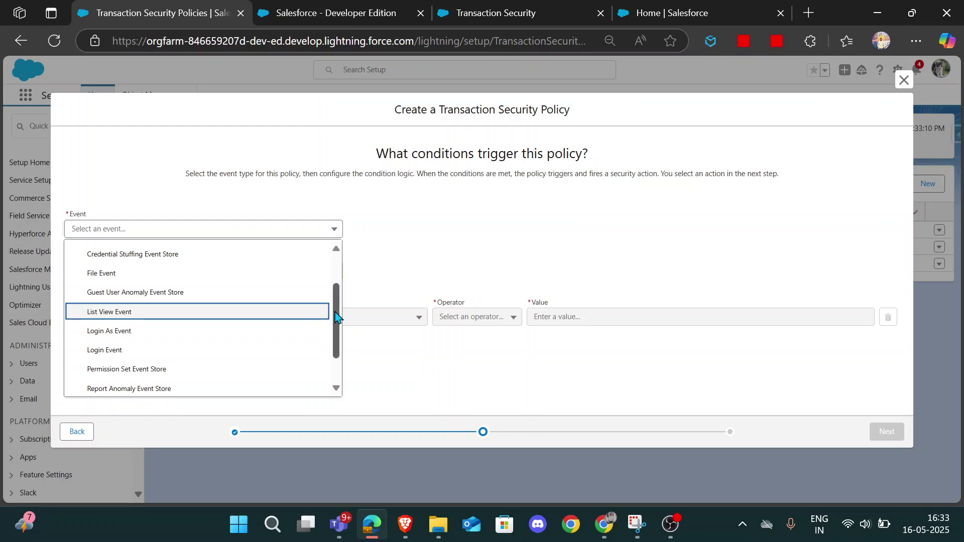
pyautogui.moveTo(336, 318); pyautogui.dragTo(337, 346)
pyautogui.click(412, 258)
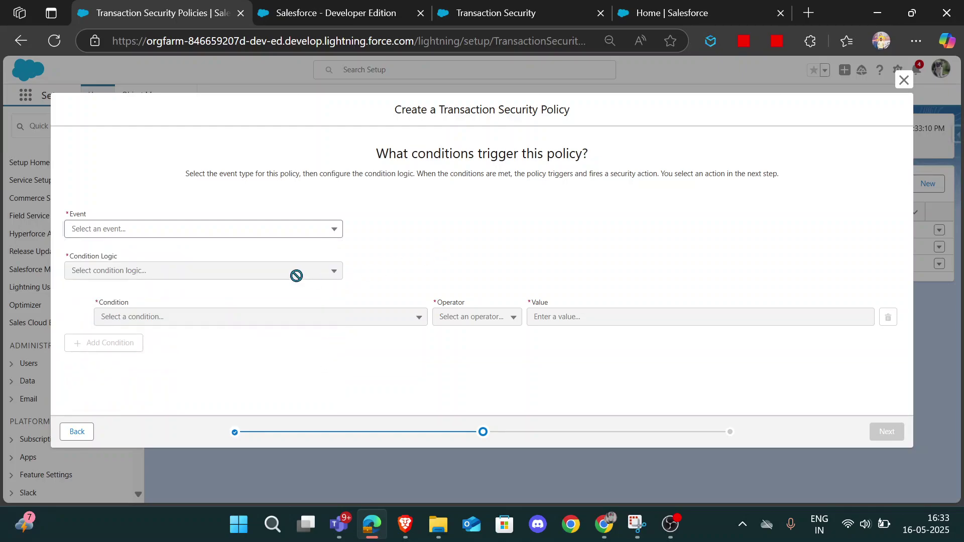
pyautogui.click(260, 232)
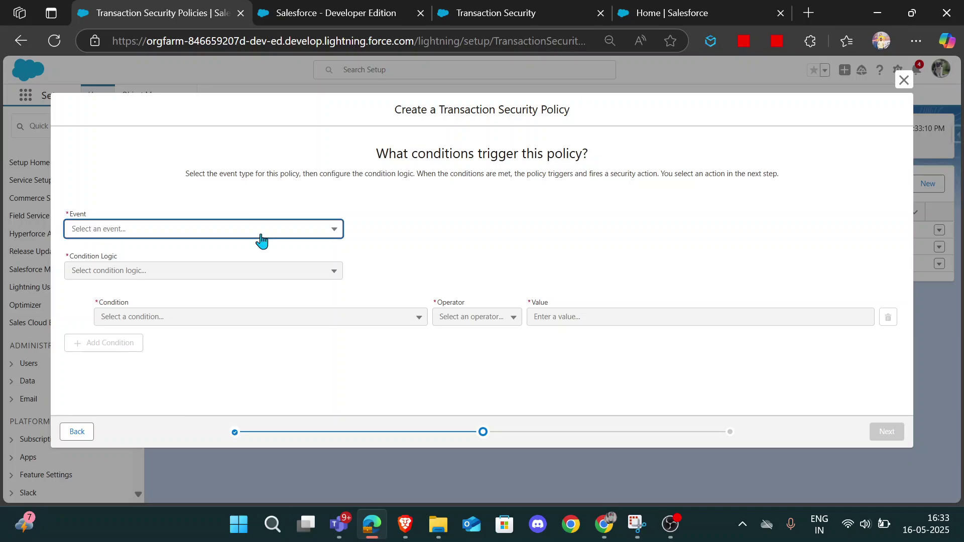
pyautogui.moveTo(338, 300); pyautogui.dragTo(329, 340)
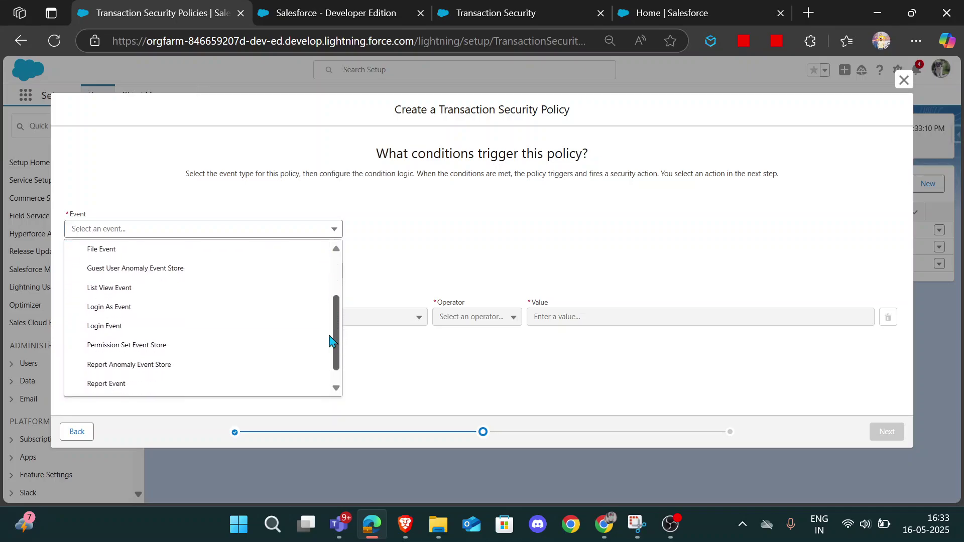
pyautogui.click(183, 330)
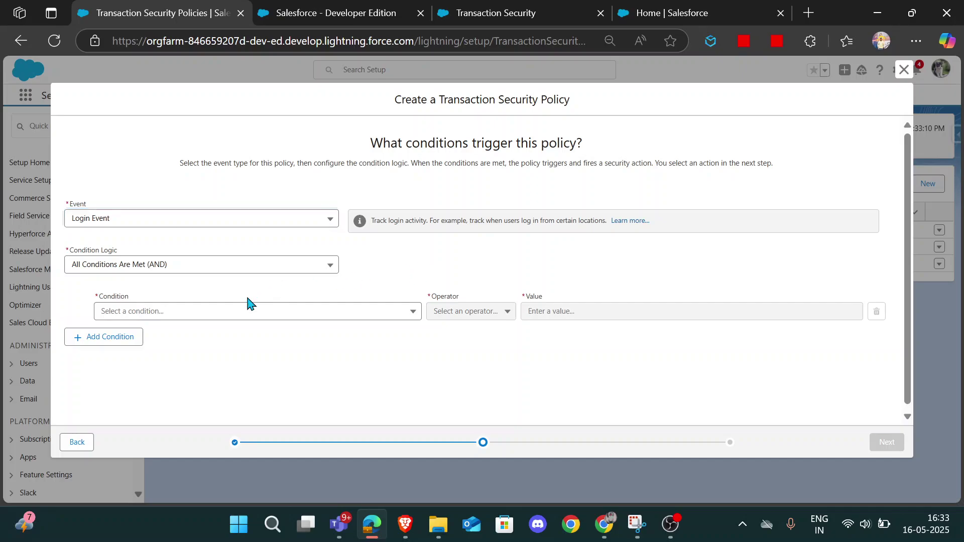
# Browse the login conditions, select Username with the Equals operator, and check its value field
pyautogui.click(252, 312)
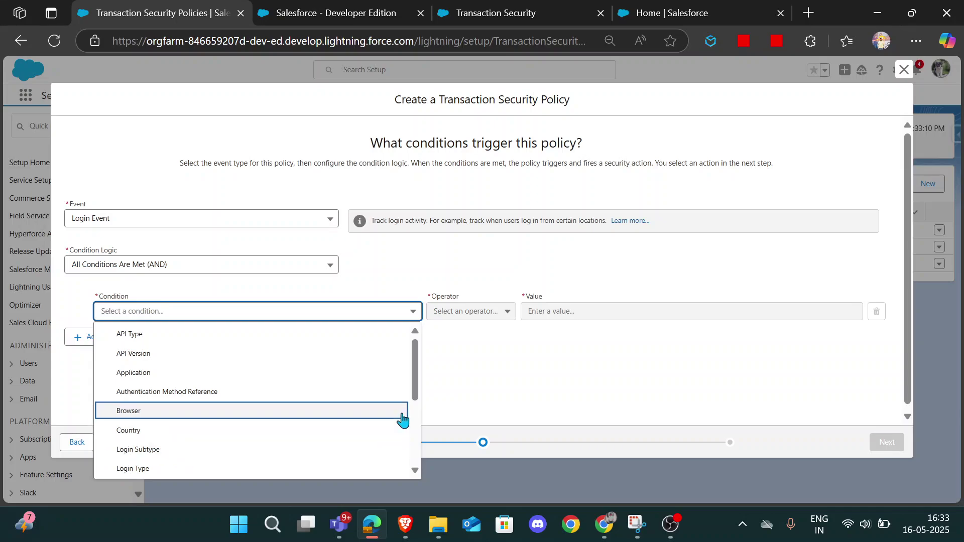
pyautogui.moveTo(415, 387); pyautogui.dragTo(329, 427)
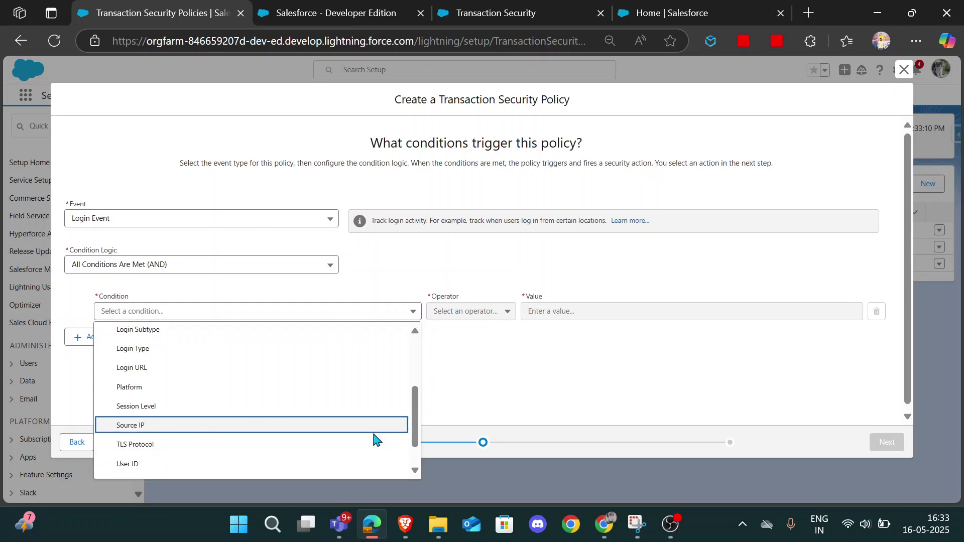
pyautogui.moveTo(413, 430); pyautogui.dragTo(413, 446)
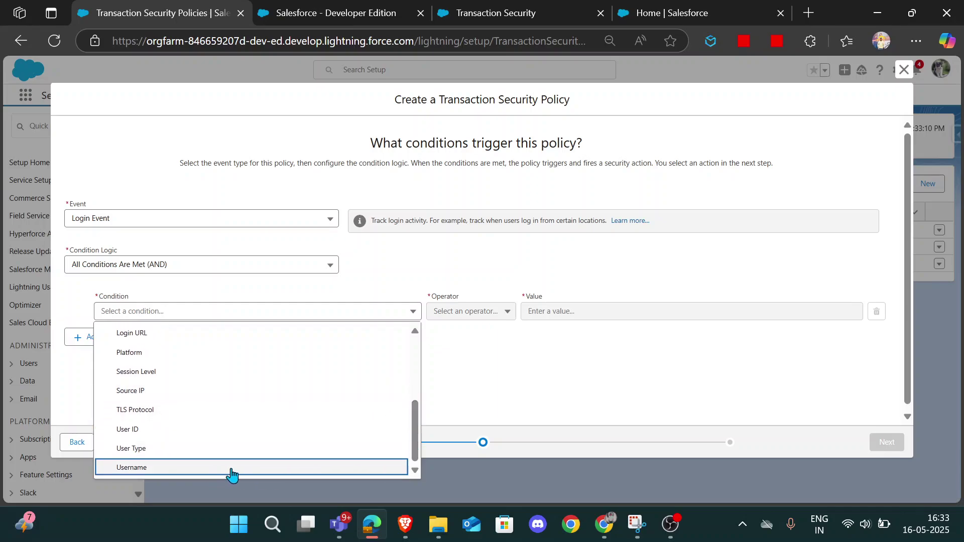
pyautogui.click(307, 467)
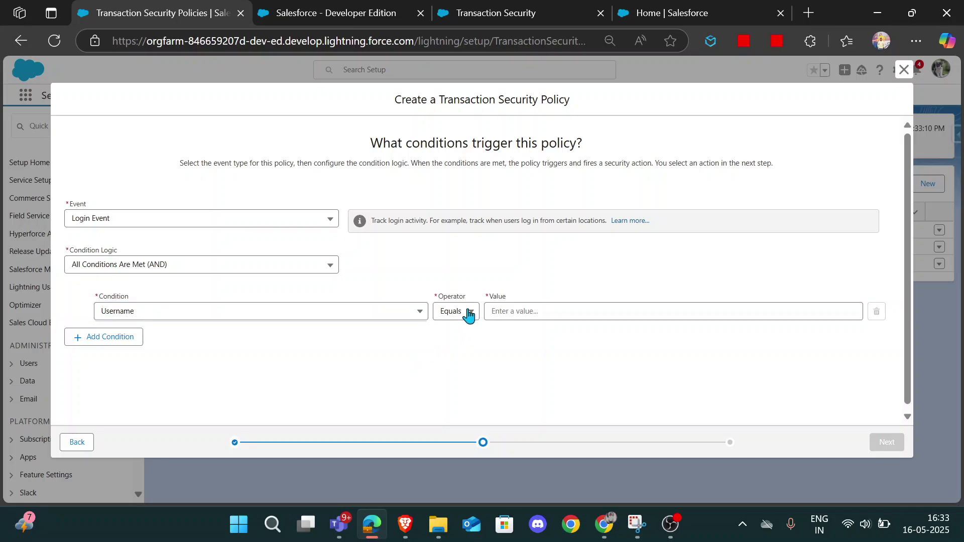
pyautogui.click(466, 312)
pyautogui.click(545, 311)
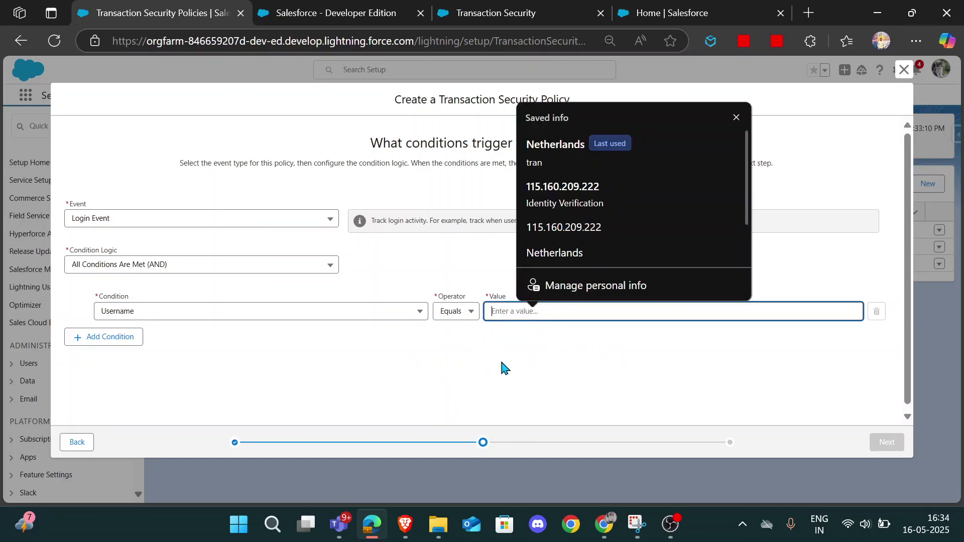
pyautogui.click(254, 279)
pyautogui.click(540, 313)
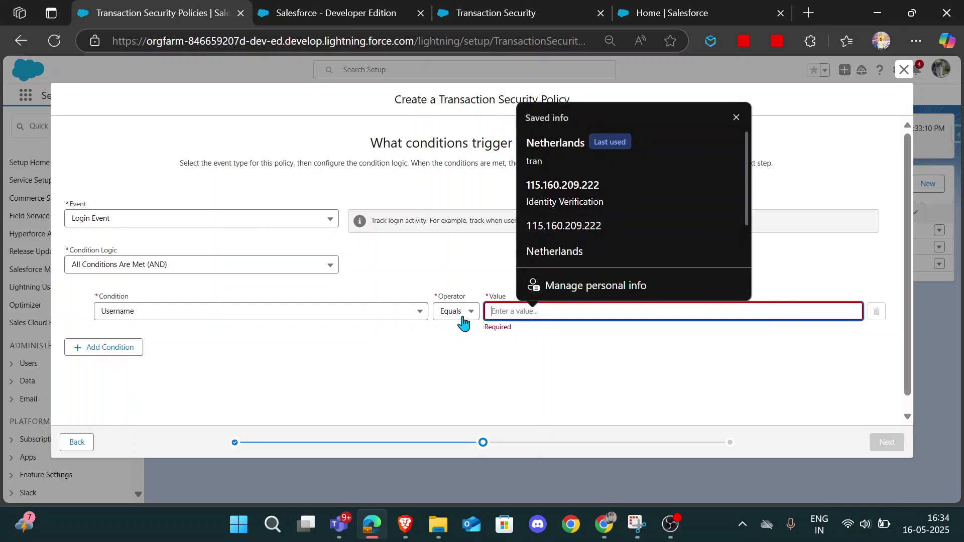
# Set the policy condition to Country Equals Netherlands and continue to the policy's action settings
pyautogui.click(247, 313)
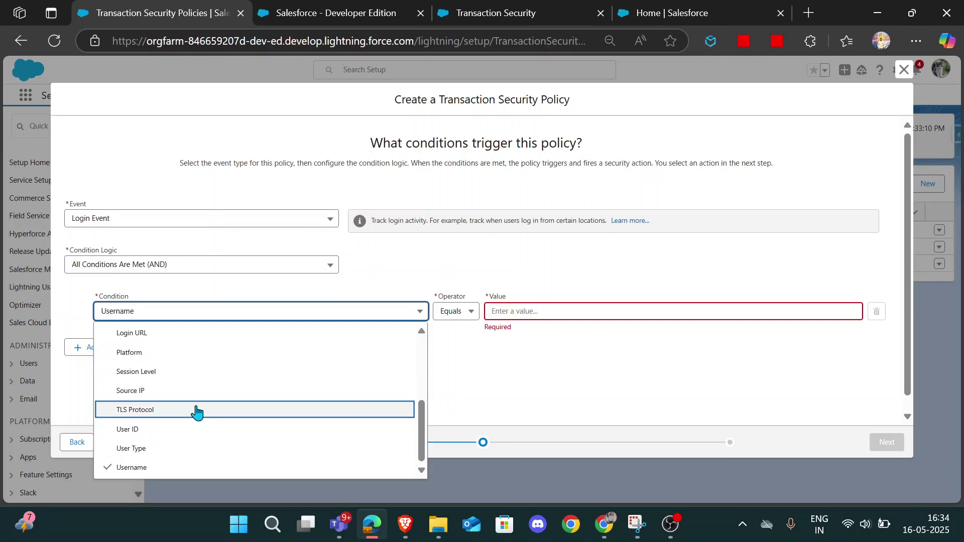
pyautogui.scroll(2, 196, 413)
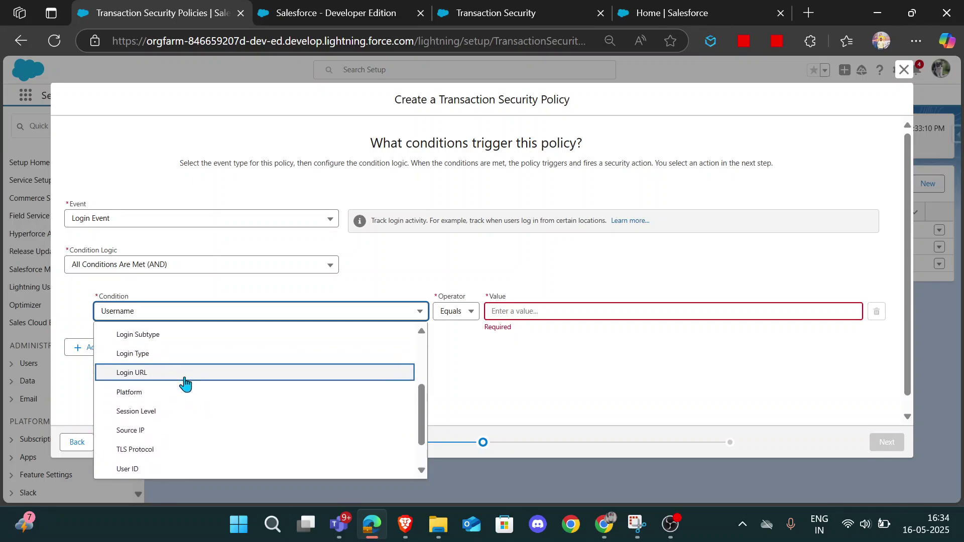
pyautogui.scroll(3, 185, 387)
pyautogui.click(183, 404)
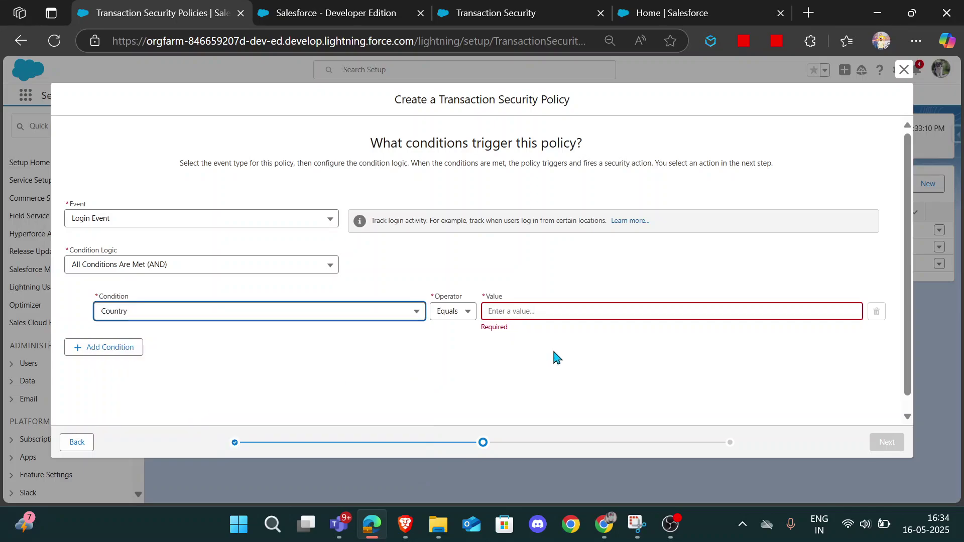
pyautogui.click(556, 315)
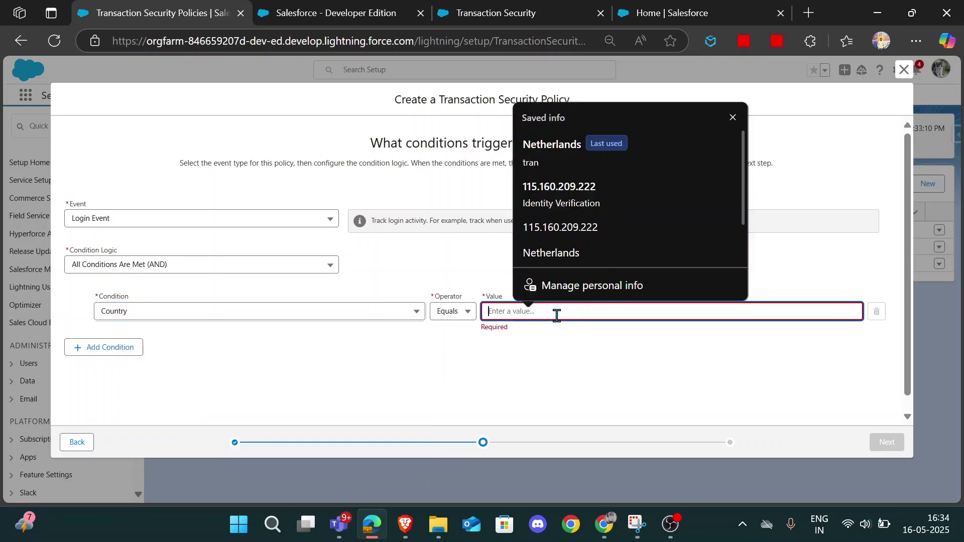
pyautogui.click(569, 256)
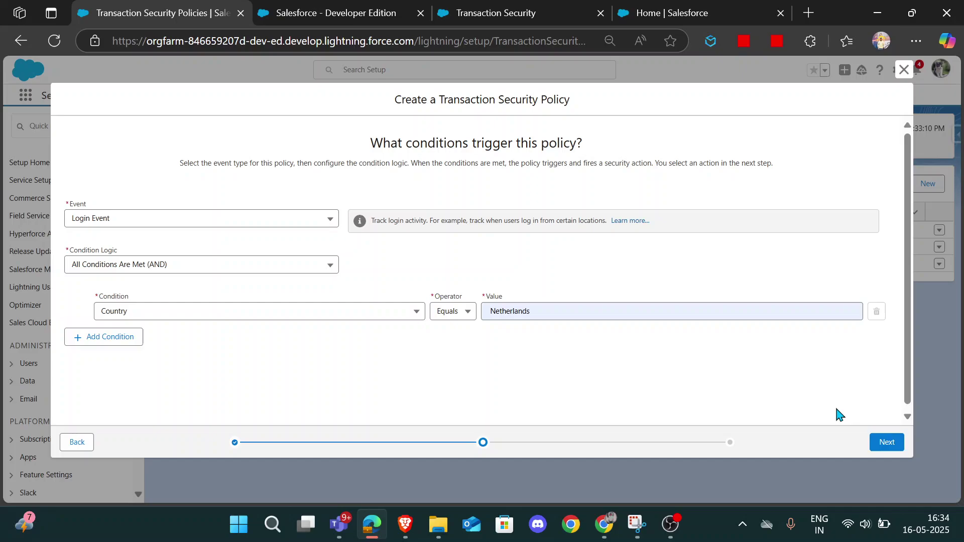
pyautogui.click(886, 441)
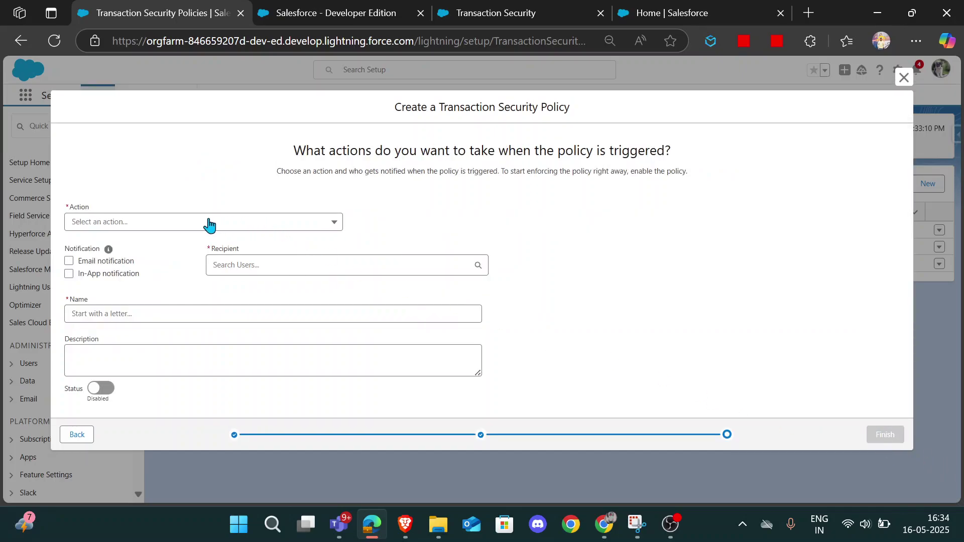
# Review the available policy actions, then return to the conditions page and review the event types
pyautogui.click(153, 224)
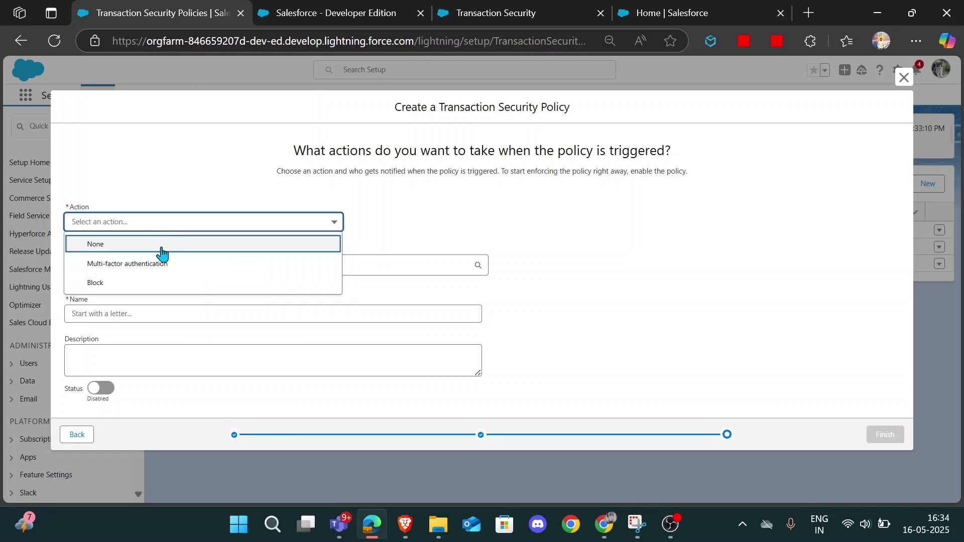
pyautogui.click(424, 236)
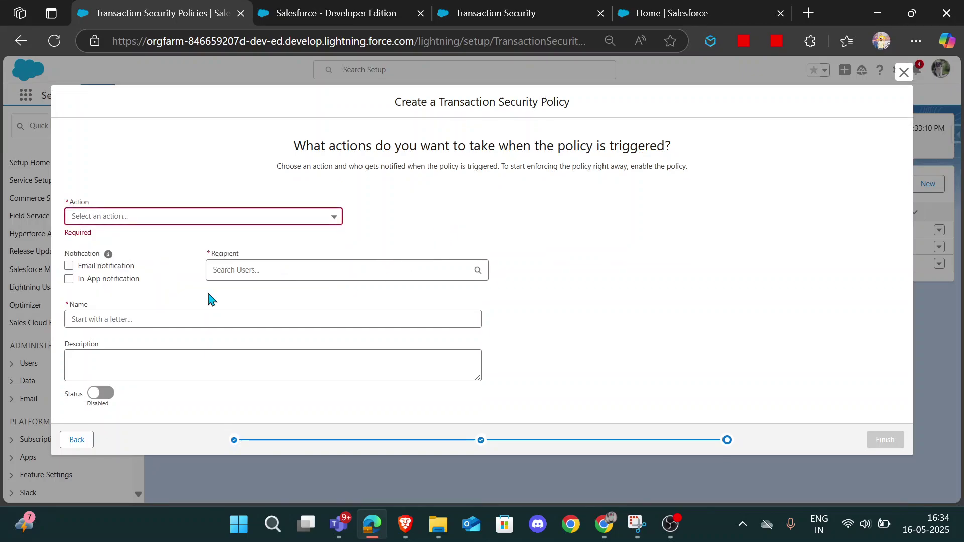
pyautogui.click(73, 439)
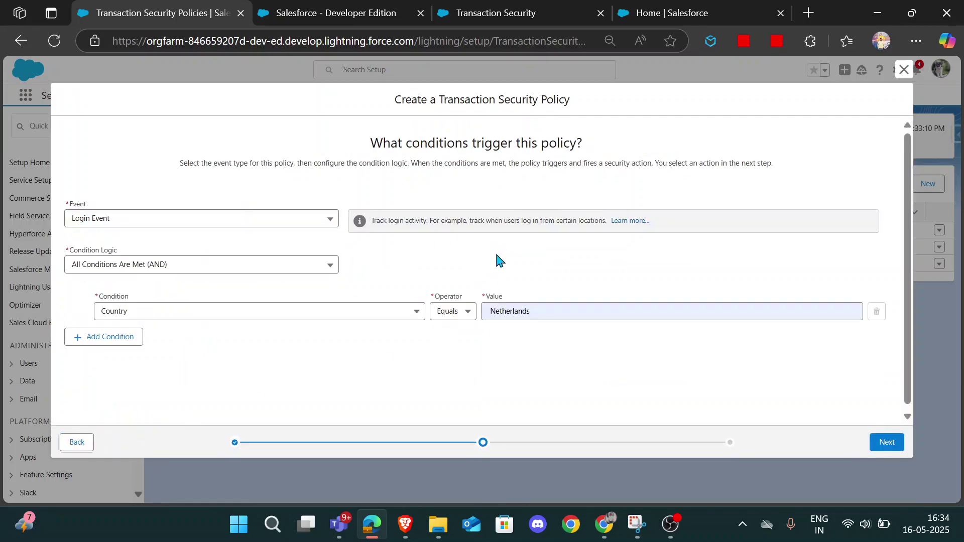
pyautogui.click(339, 317)
pyautogui.click(202, 225)
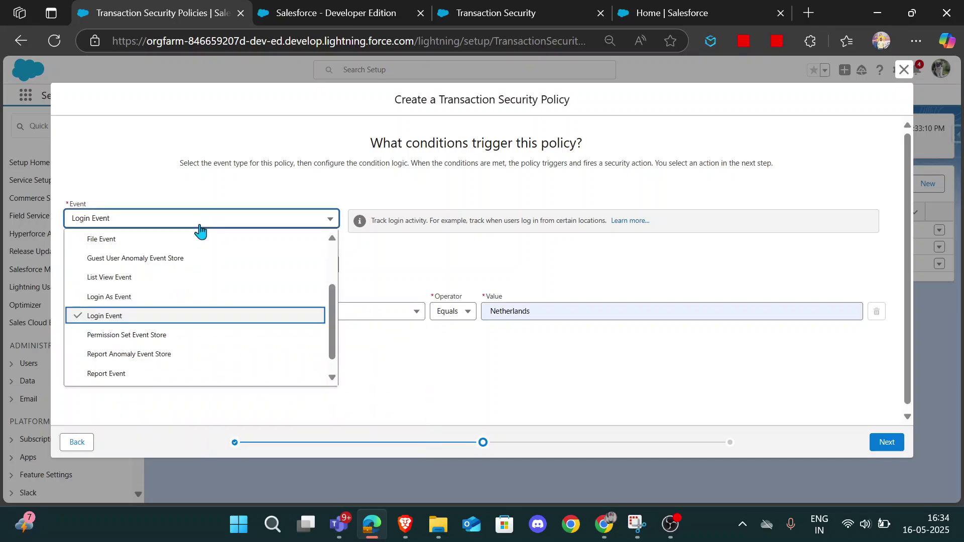
pyautogui.click(415, 271)
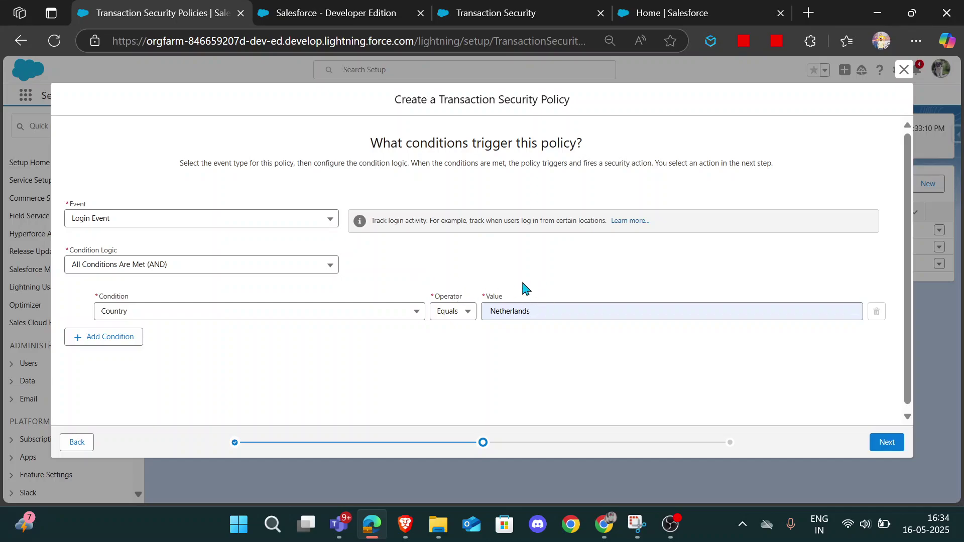
# Open the Transaction Security help article and read through its overview and policy guidance
pyautogui.click(492, 7)
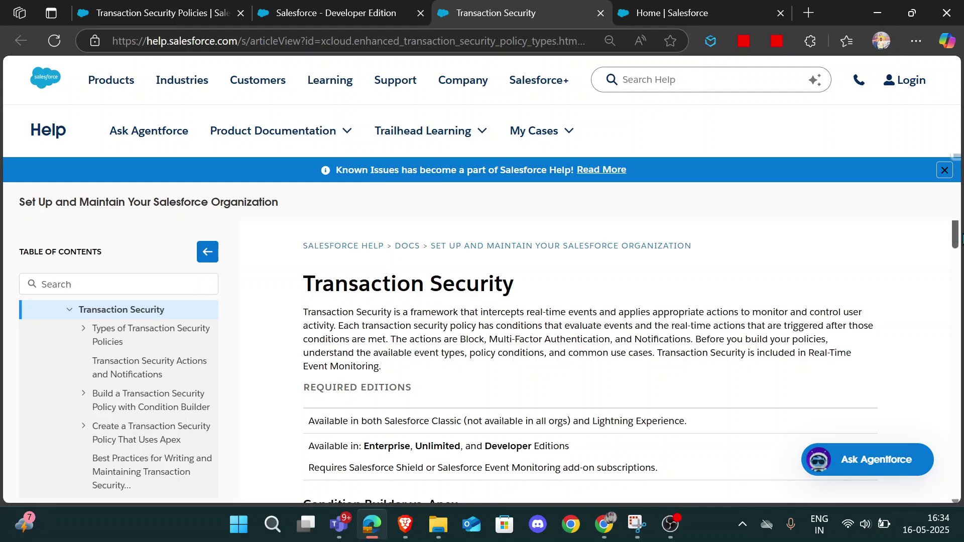
pyautogui.moveTo(957, 240); pyautogui.dragTo(955, 306)
pyautogui.moveTo(311, 293); pyautogui.dragTo(608, 349)
pyautogui.moveTo(956, 294); pyautogui.dragTo(956, 235)
pyautogui.moveTo(672, 530)
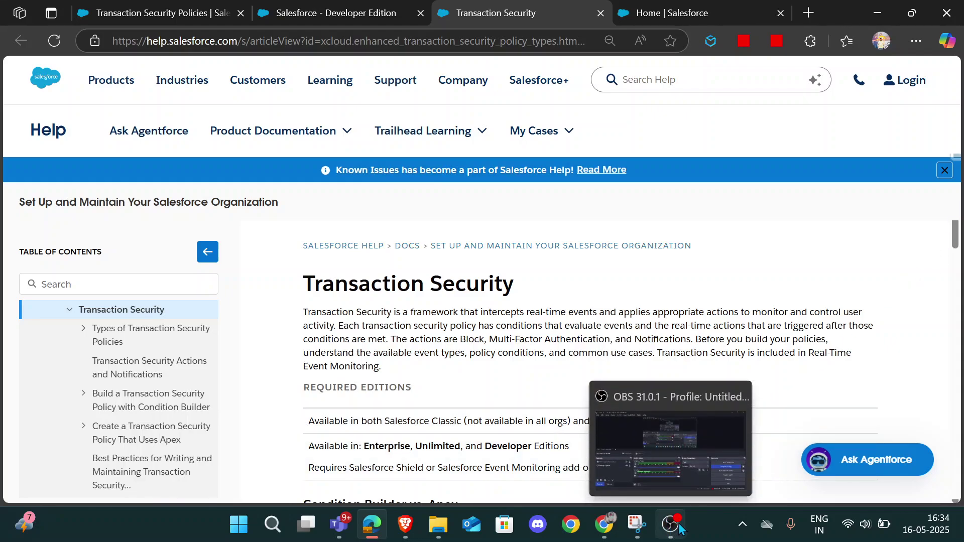